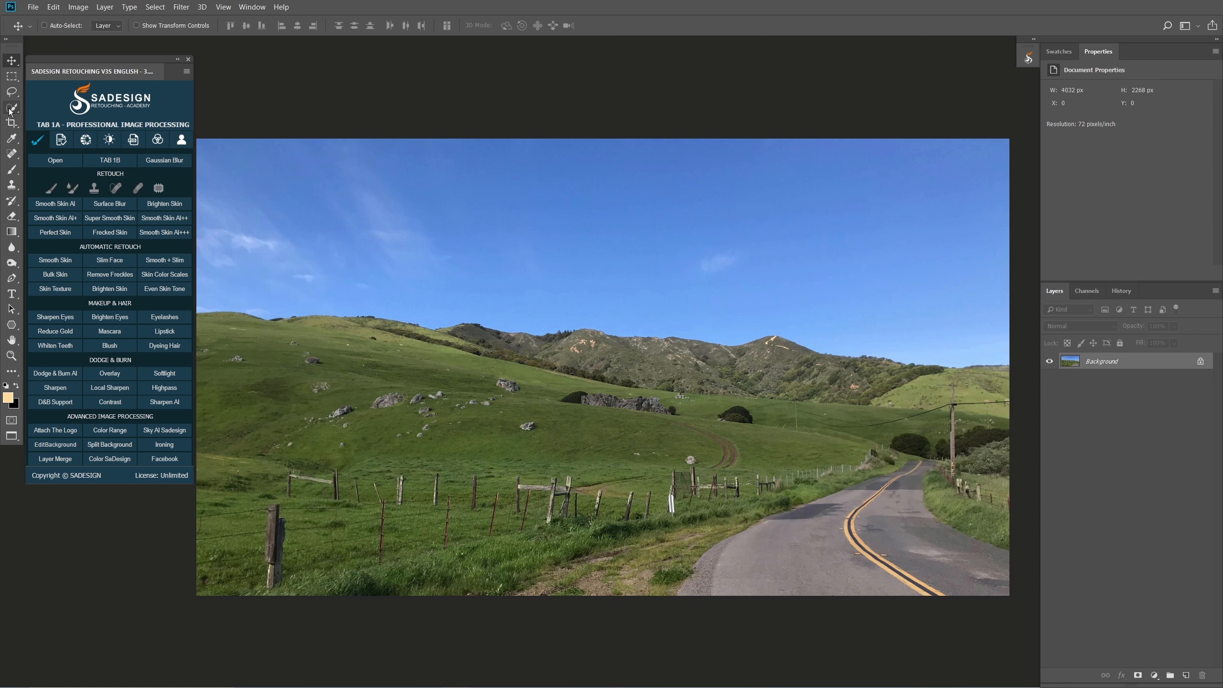
- Select the whole sky with the Quick Selection tool and invert the selection to cover the landscape
left_click(10, 108)
left_click(39, 109)
left_click(284, 200)
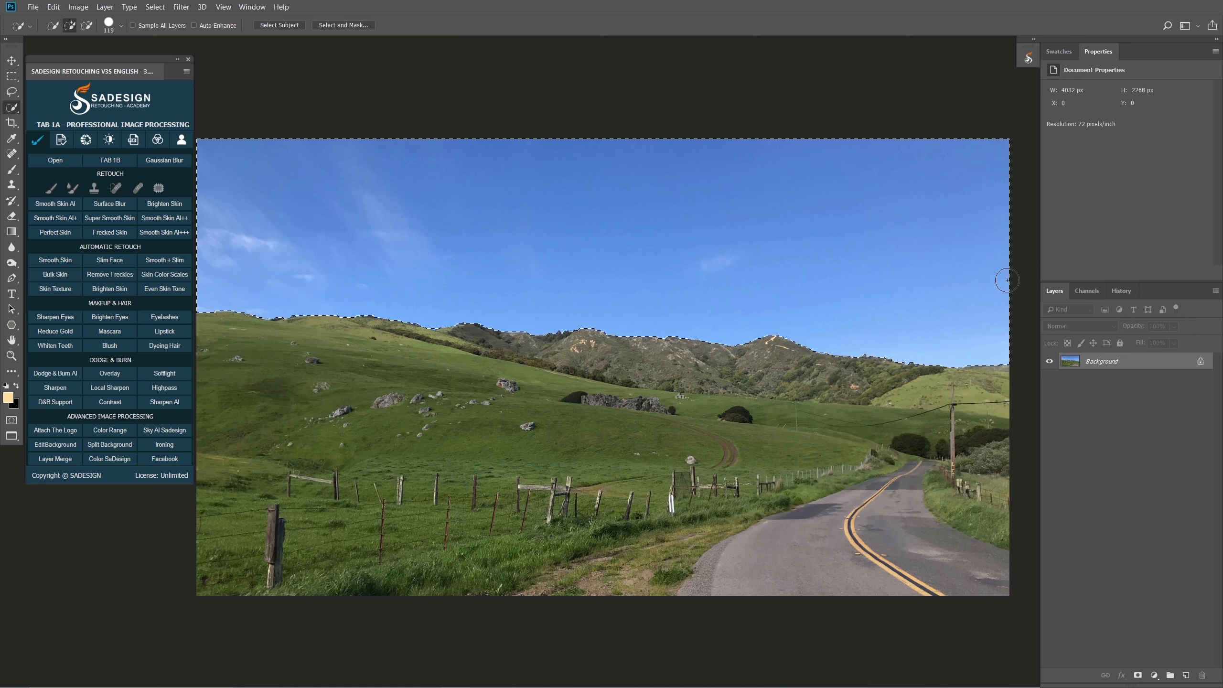
left_click(945, 273)
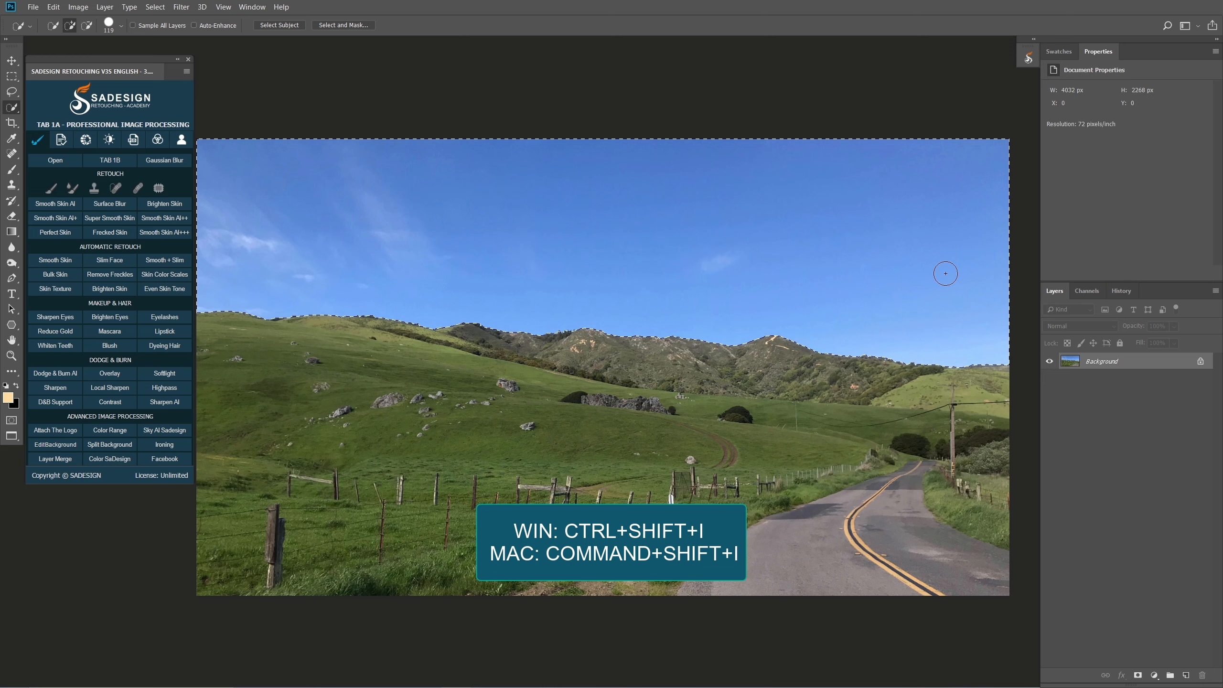
key("ctrl+shift+i")
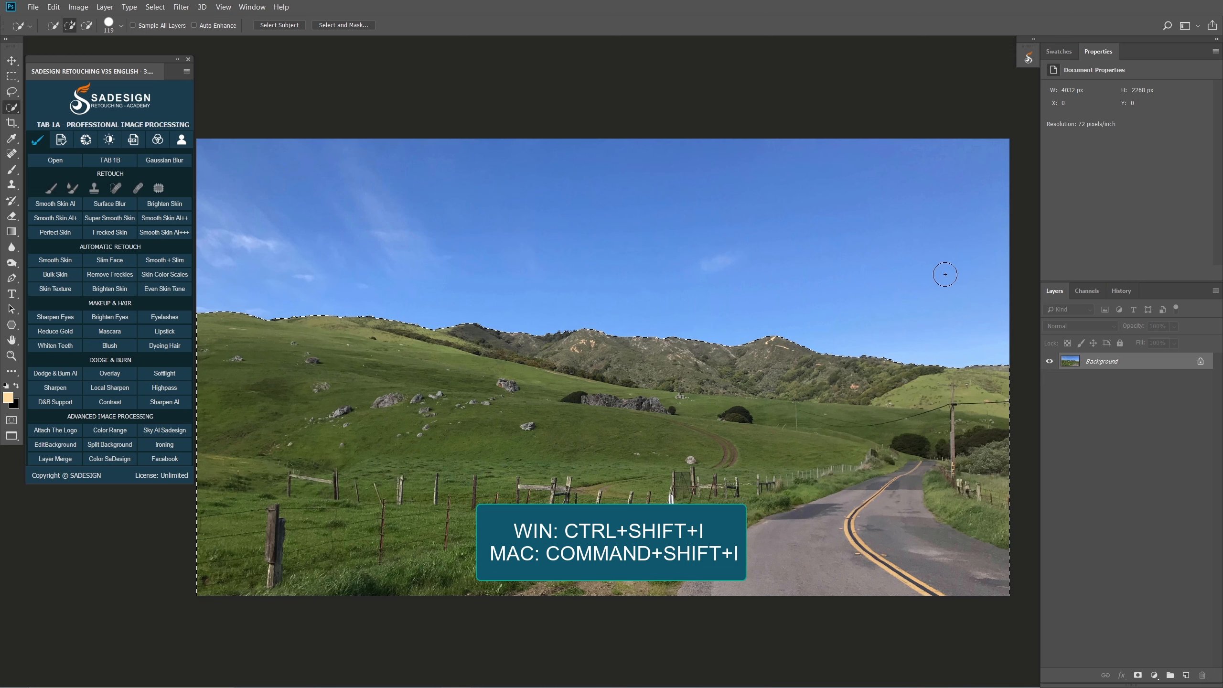
- Refine the landscape selection in Select and Mask with radius 4 px and 50% Decontaminate Colors, and output it to a new layer
left_click(349, 25)
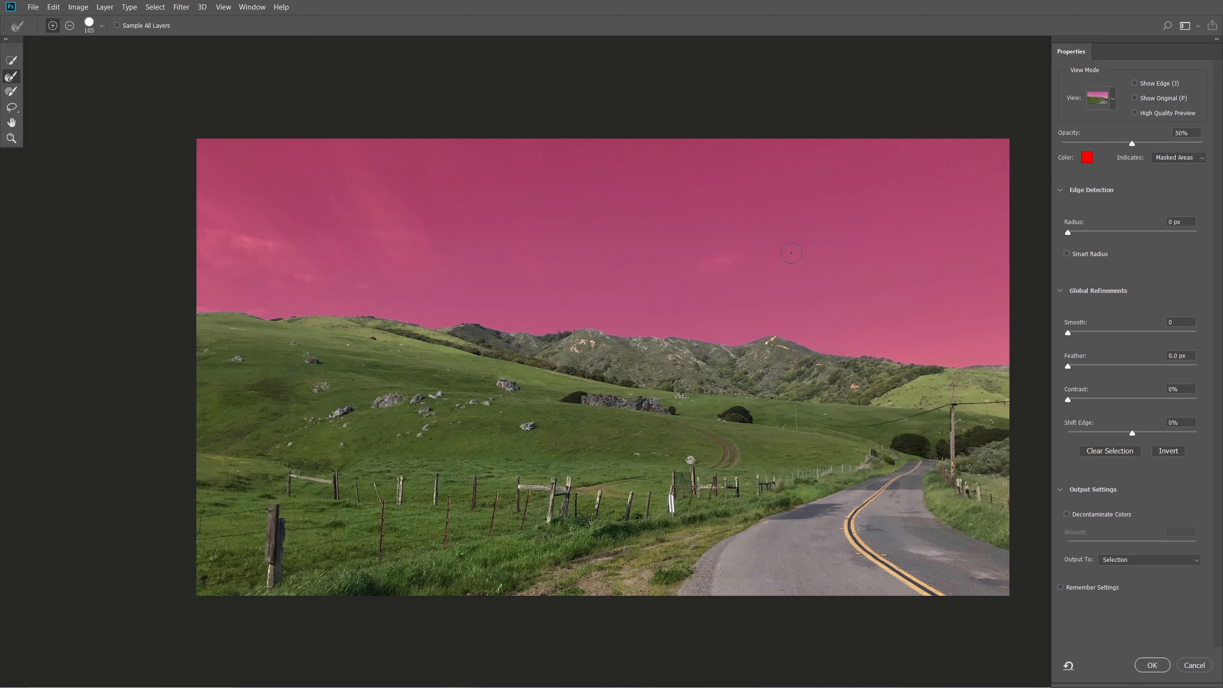
left_click_drag(1087, 233, 1096, 232)
left_click(1109, 515)
left_click_drag(1138, 543, 1133, 543)
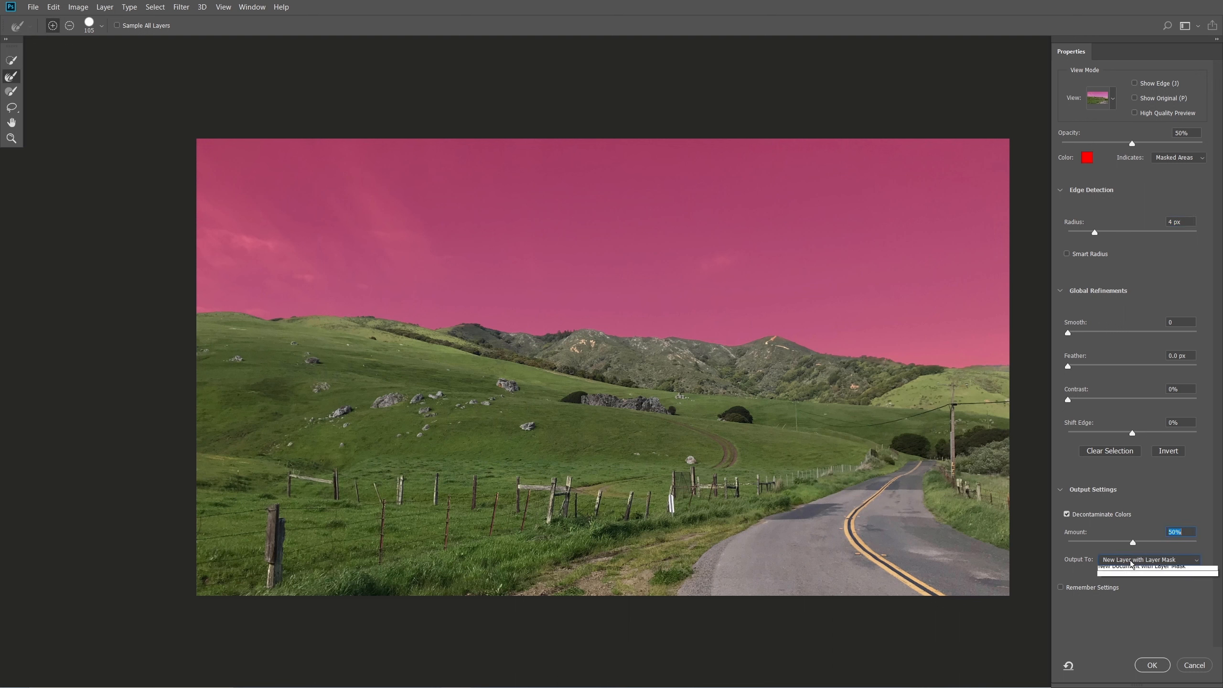
left_click(1130, 561)
left_click(1140, 591)
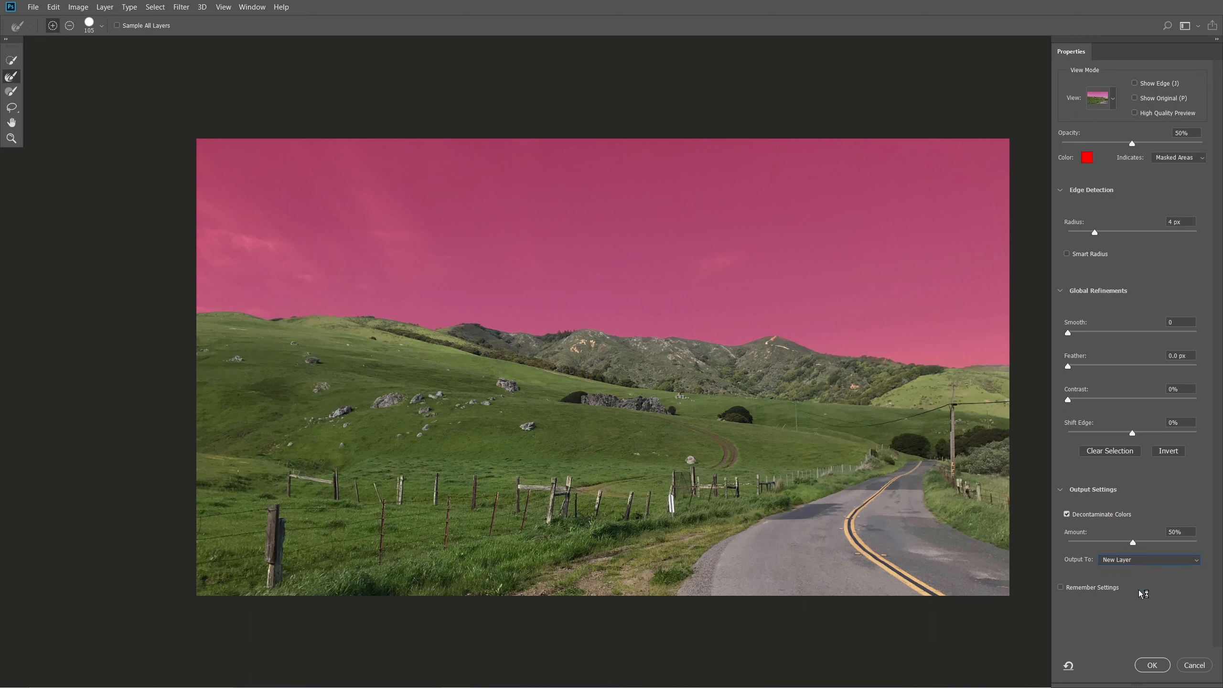
left_click(1152, 665)
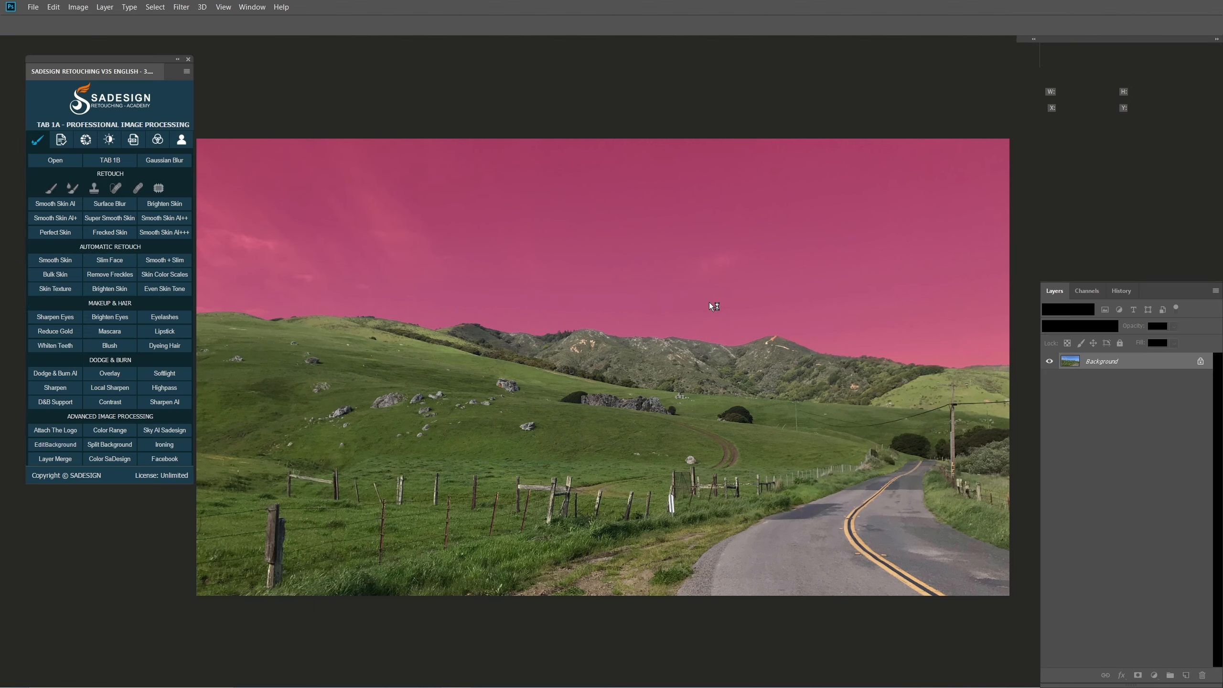
- Select the original Background layer and make it visible again beneath the landscape cutout
left_click(1087, 388)
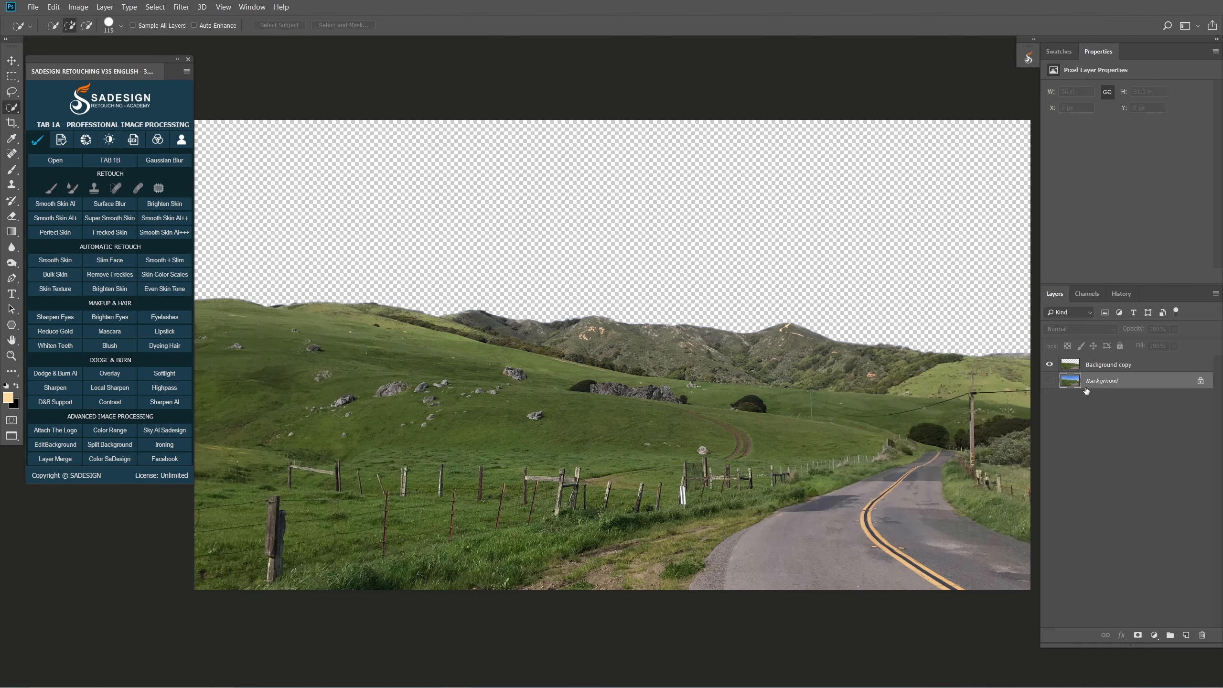
left_click(1050, 382)
left_click(1050, 381)
left_click(1049, 382)
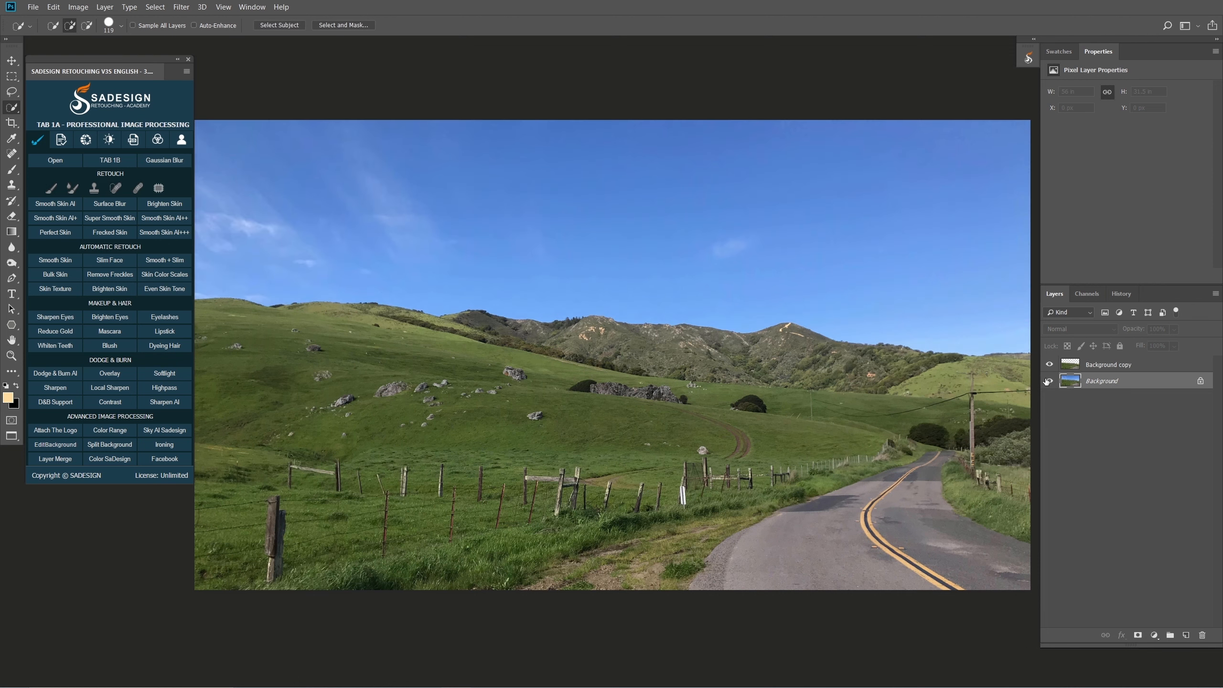
- Place the sunset photo as an embedded image between the Background layer and the landscape cutout
left_click(41, 8)
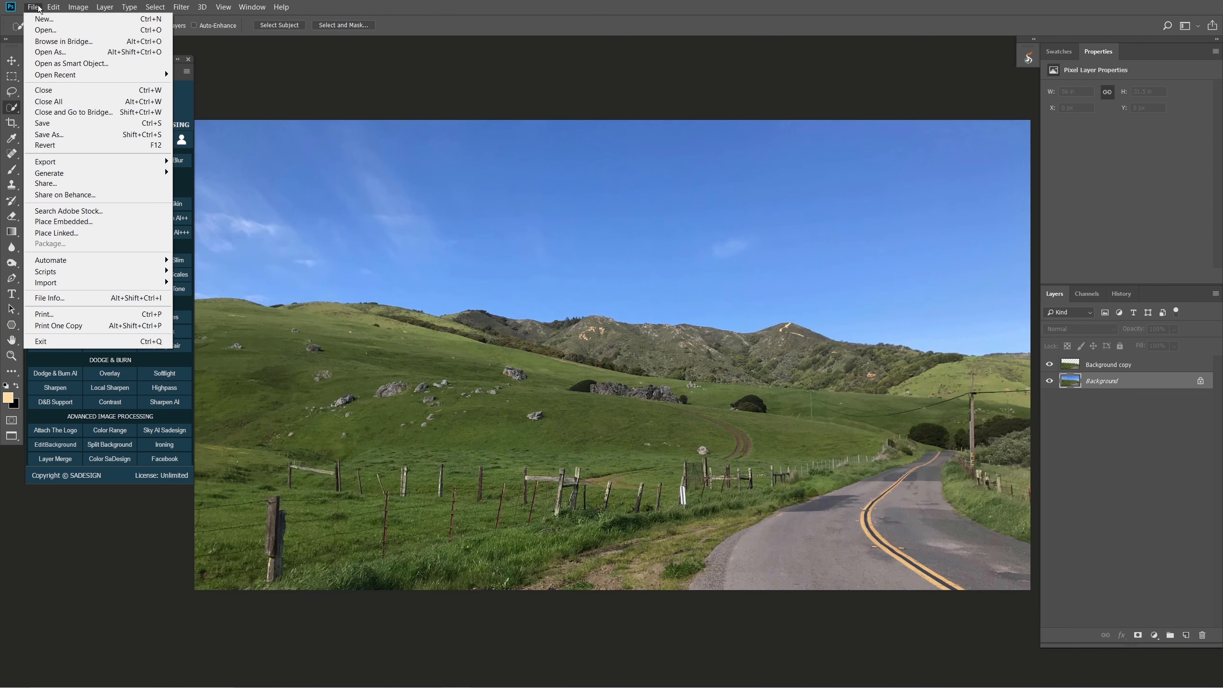
left_click(120, 223)
left_click(154, 180)
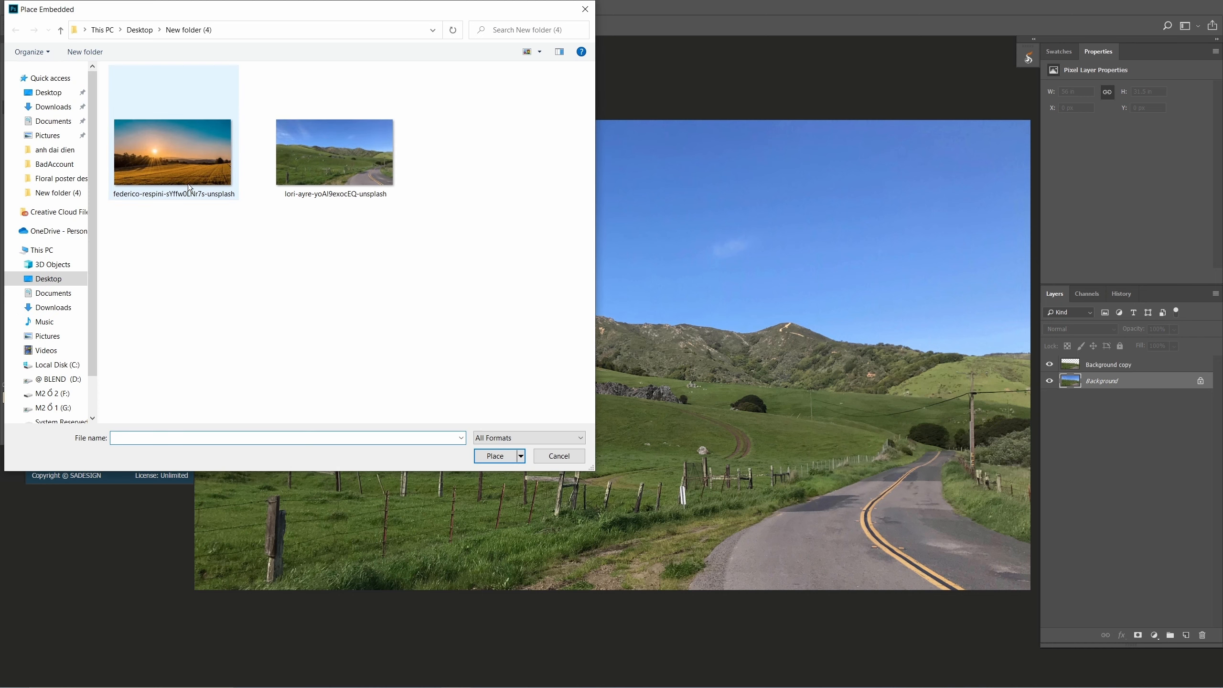
left_click(499, 457)
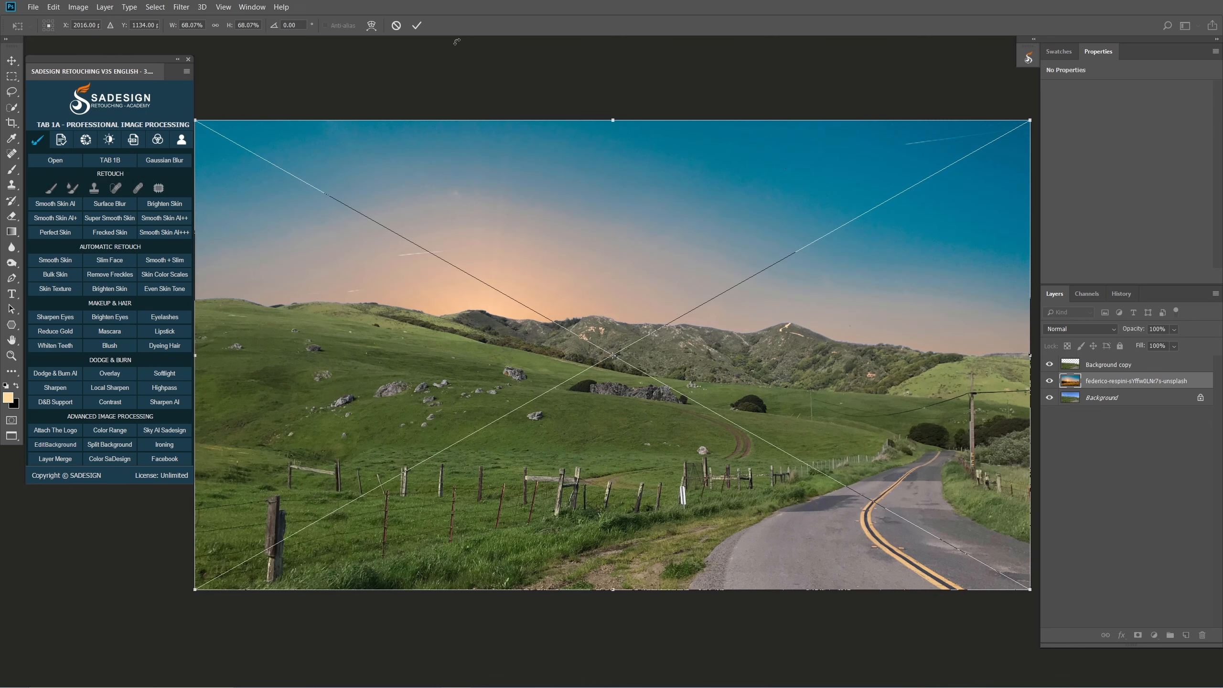
left_click(417, 24)
key("w")
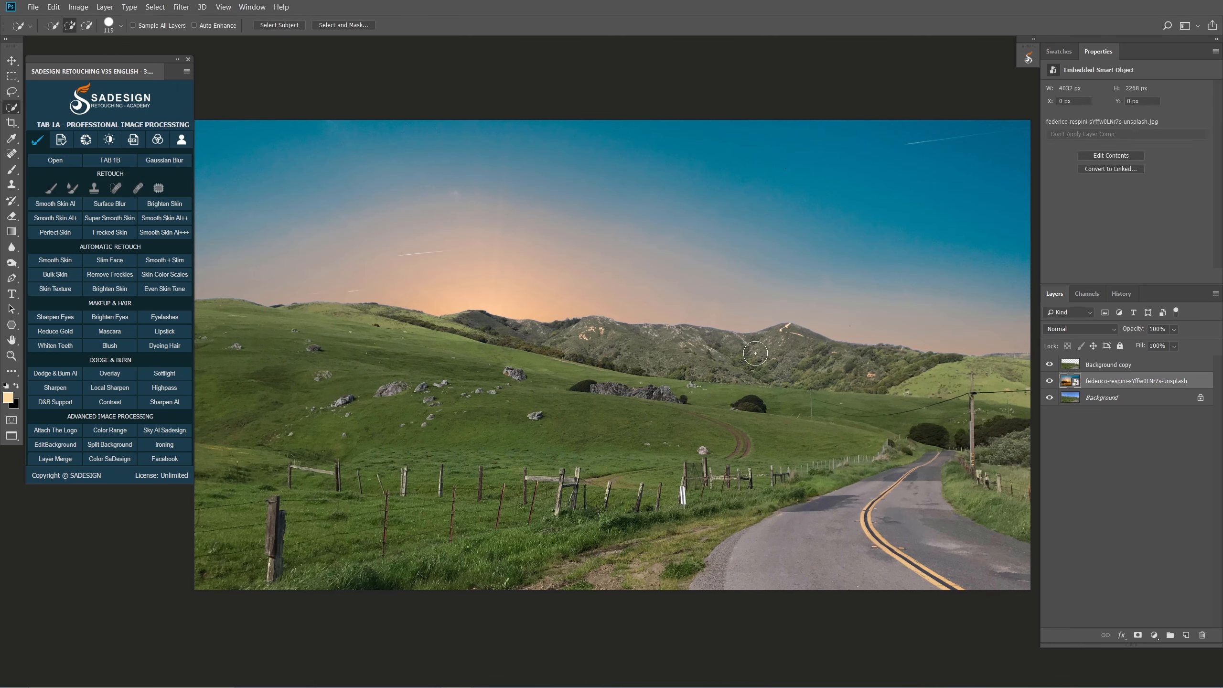
- Enlarge the placed sunset image to about 4758 × 2676 px and reposition it so the sun sits just above the hills
key("ctrl+t")
left_click_drag(604, 413, 589, 355)
left_click_drag(1011, 520, 1082, 554)
left_click_drag(637, 386, 647, 404)
key("Return")
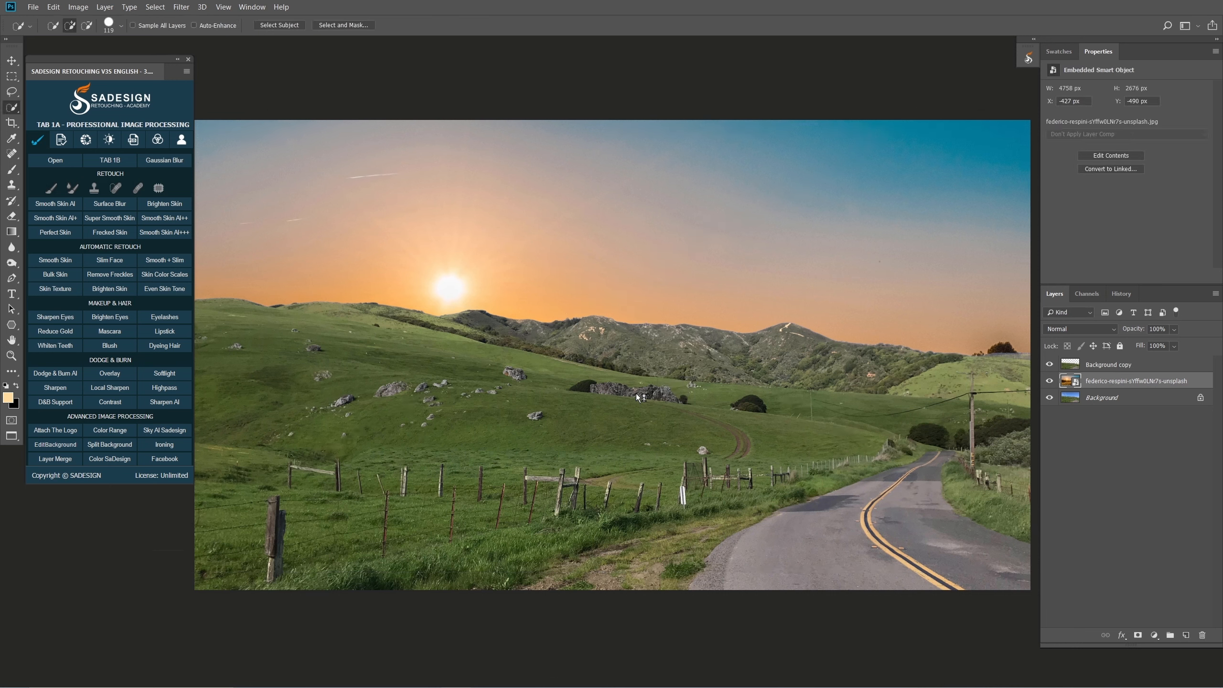
- Rasterize the sunset layer and remove the dark trees on its horizon with the Clone Stamp tool, sampling the current layer
left_click(15, 187)
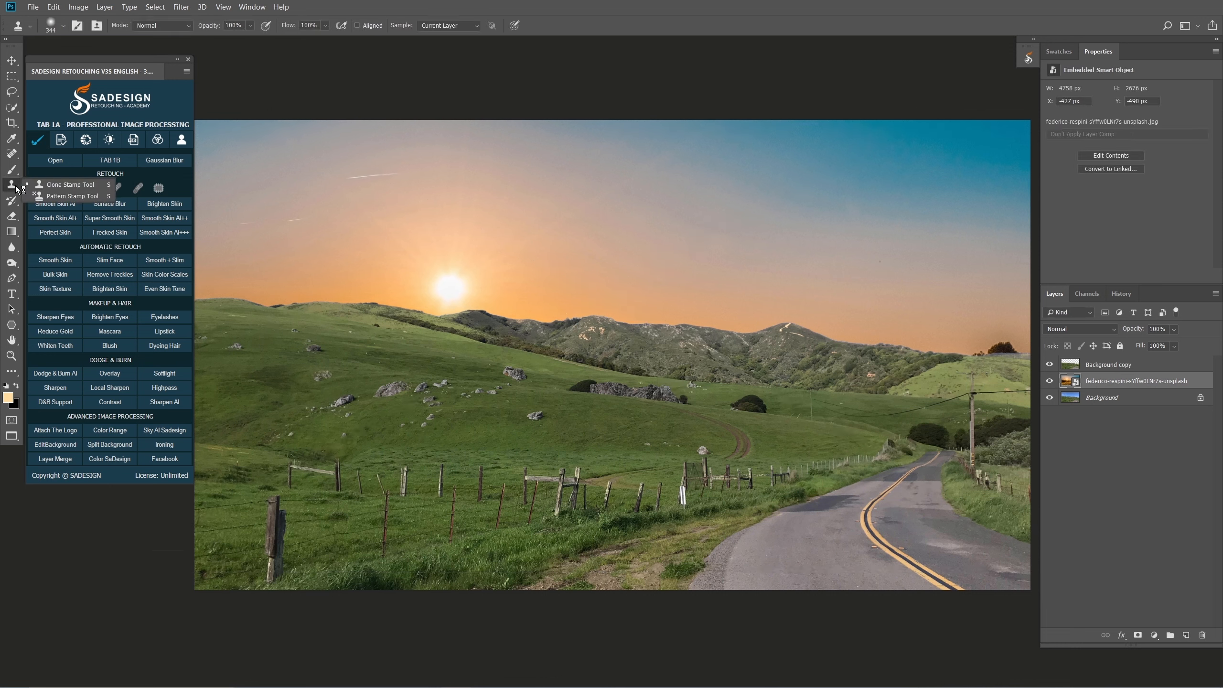
left_click(54, 186)
left_click(434, 27)
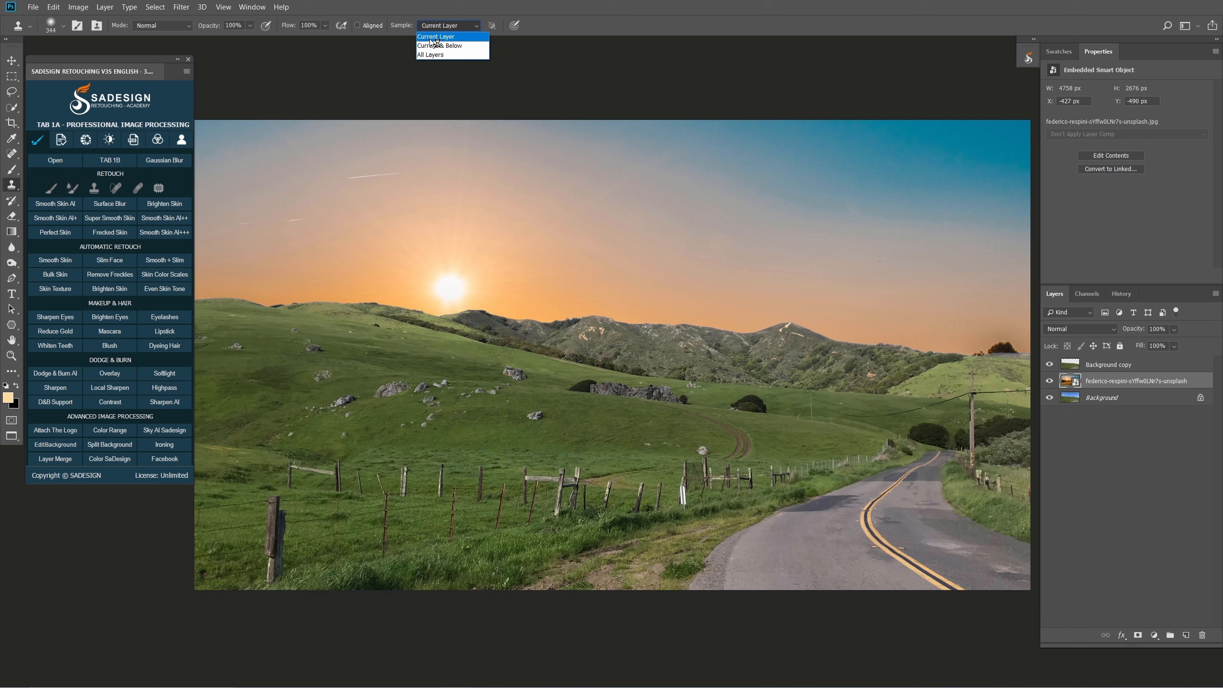
left_click(431, 38)
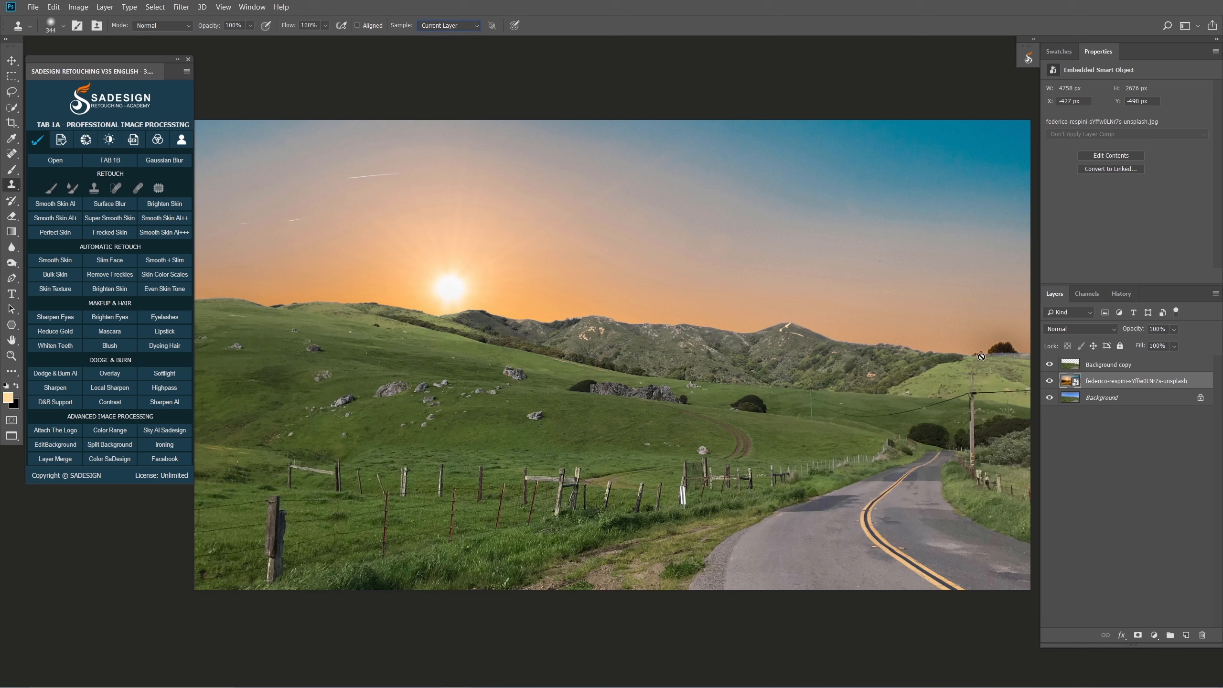
right_click(1116, 387)
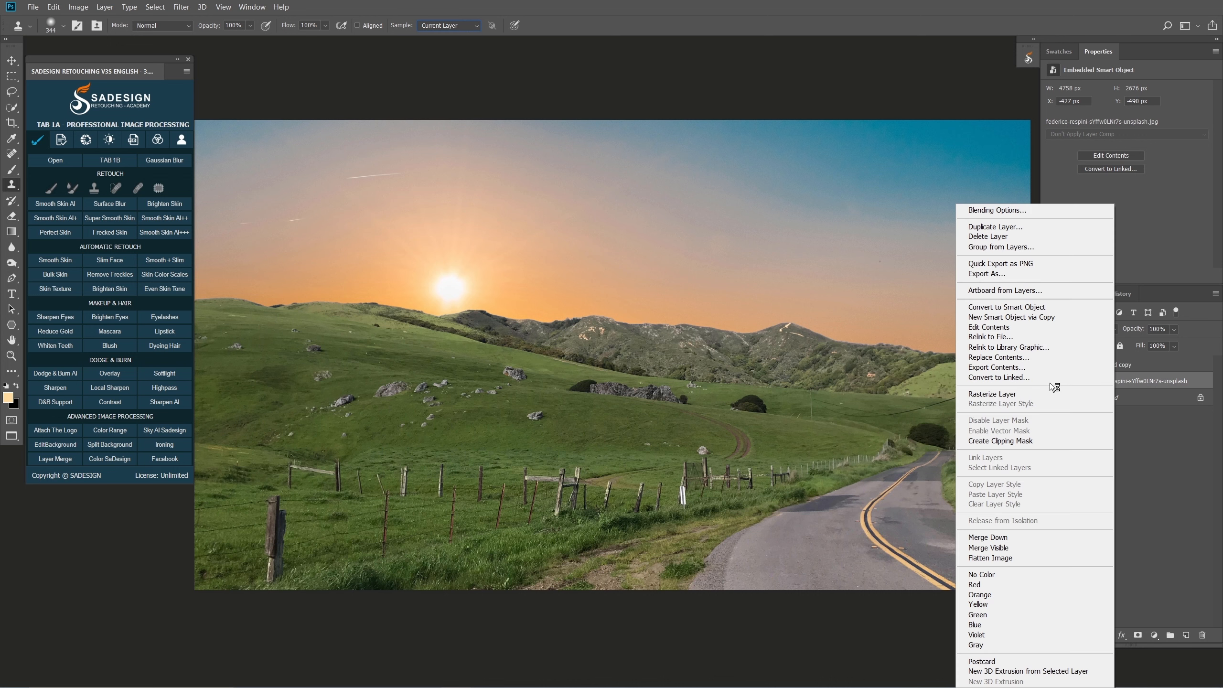
left_click(1025, 394)
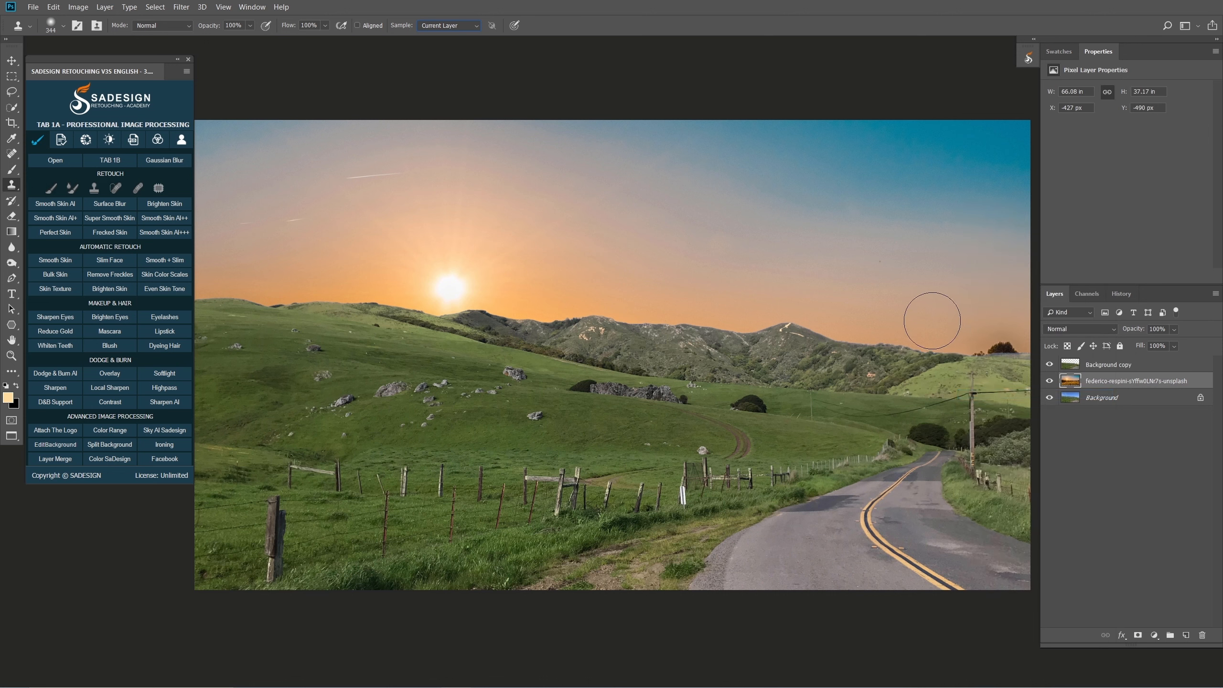
right_click(930, 323, "alt")
left_click_drag(942, 330, 1014, 356)
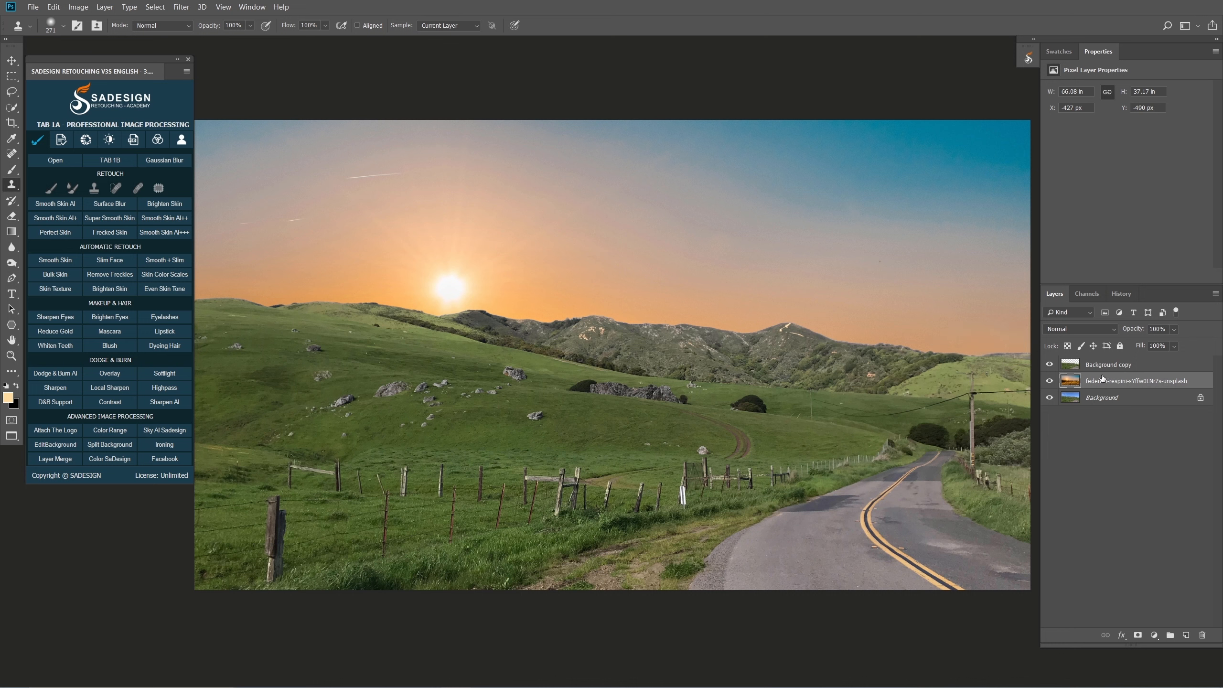
- Add a Curves adjustment above Background copy, lower its midtones to darken the landscape, and clip it to that layer
left_click(1113, 366)
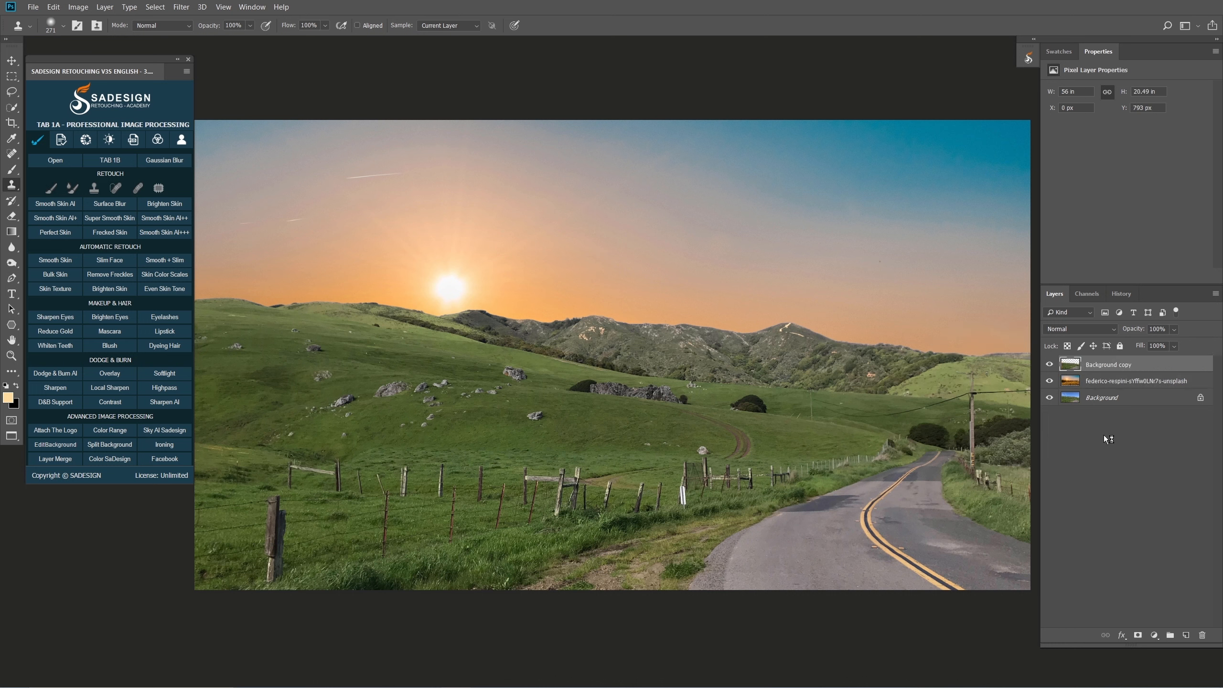
left_click(1154, 636)
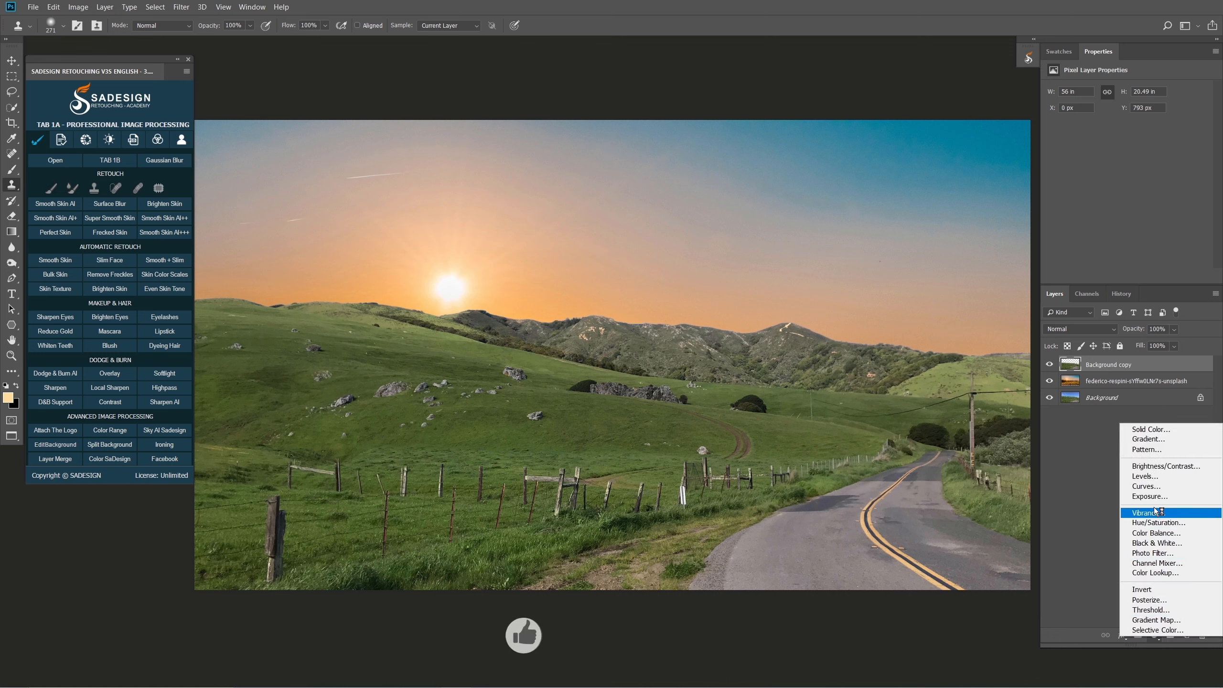
left_click(1147, 486)
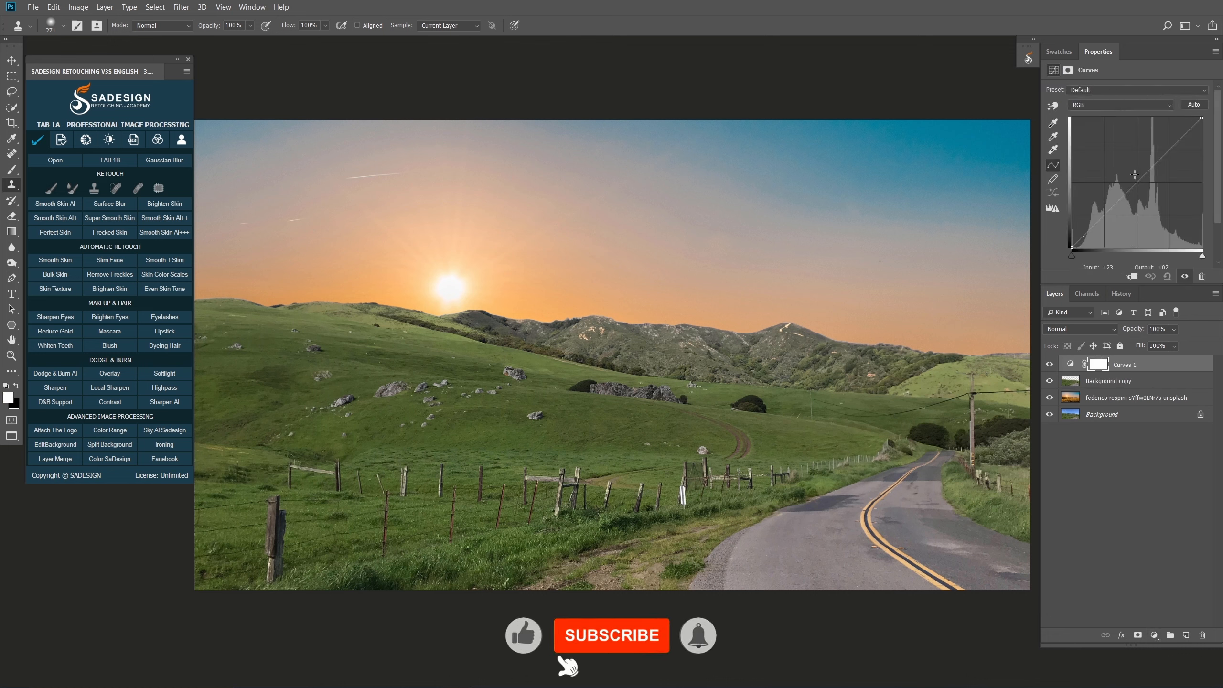
left_click_drag(1135, 174, 1145, 190)
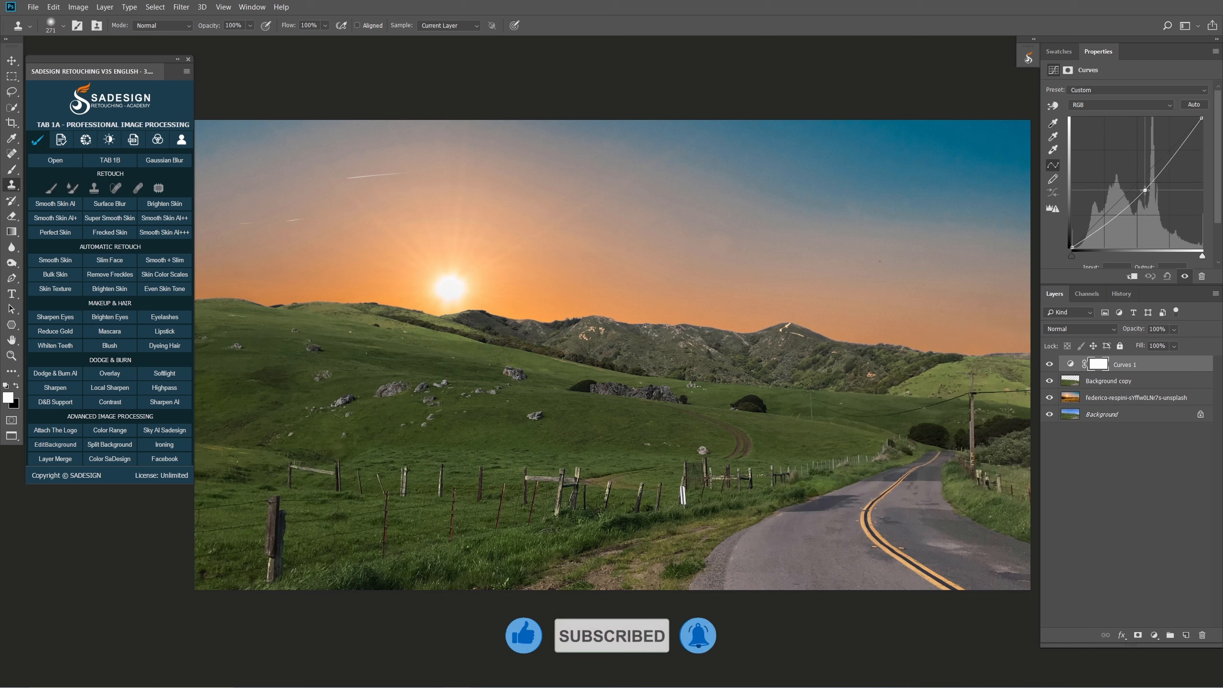
left_click(1134, 277)
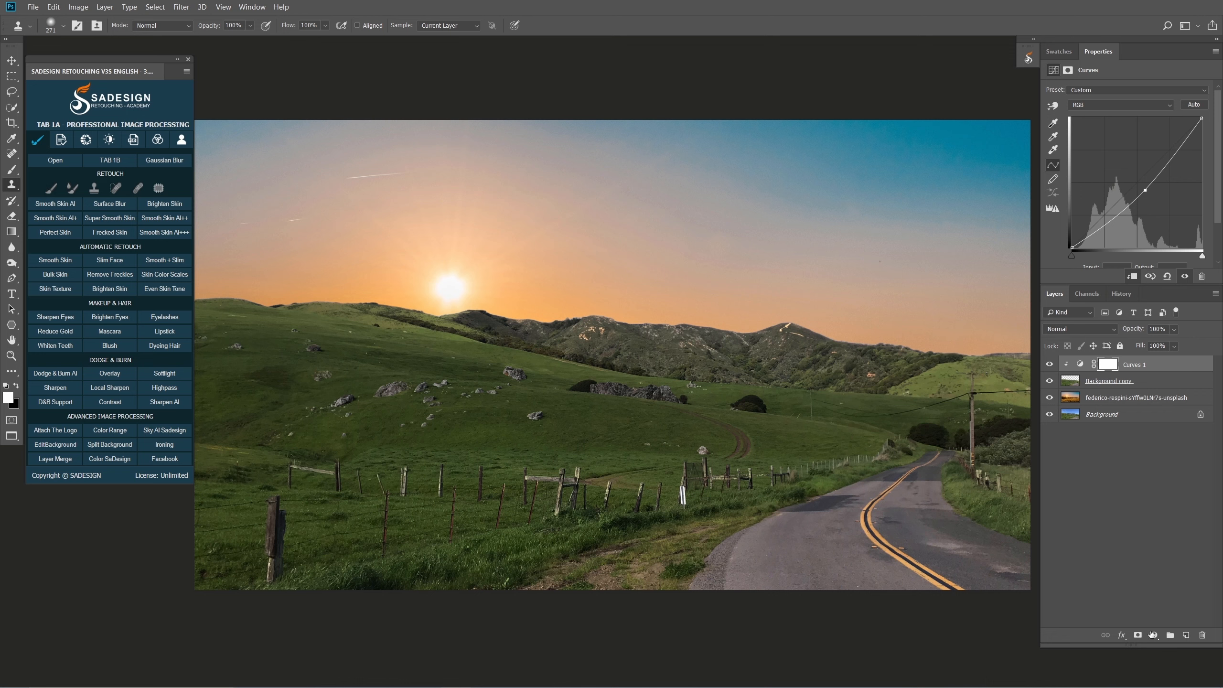
- Add a second, darker Curves adjustment clipped to the landscape and invert its layer mask to black
left_click(1152, 636)
left_click(1175, 487)
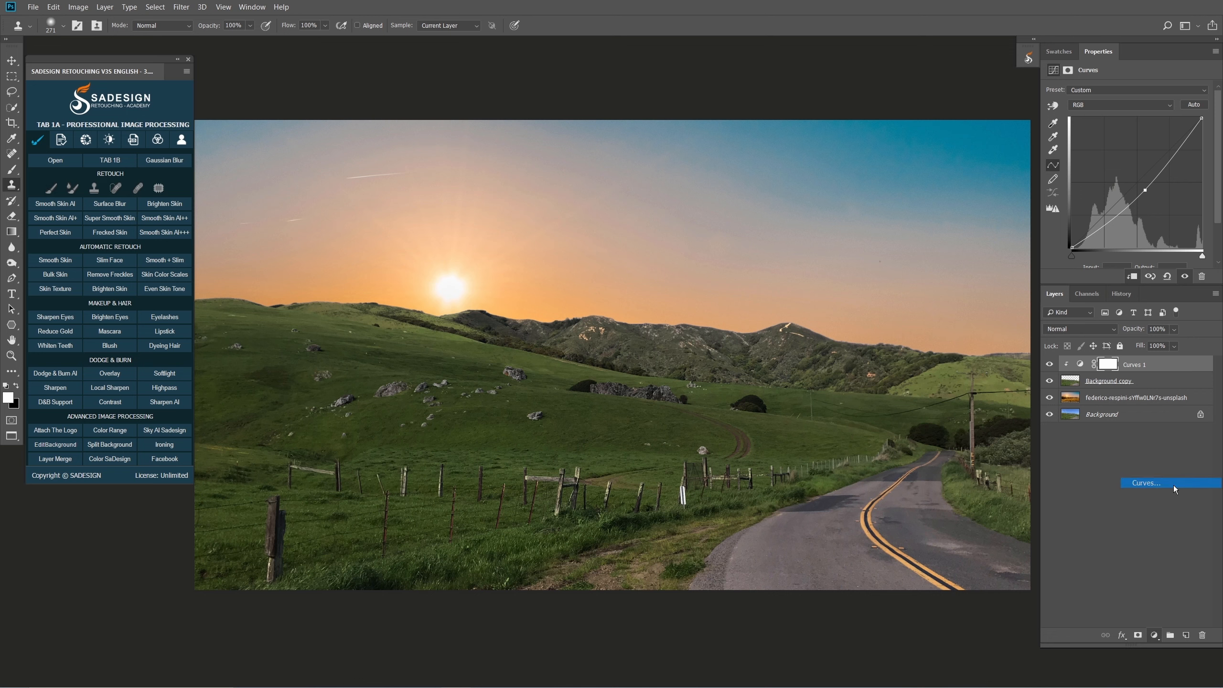
left_click_drag(1140, 183, 1147, 189)
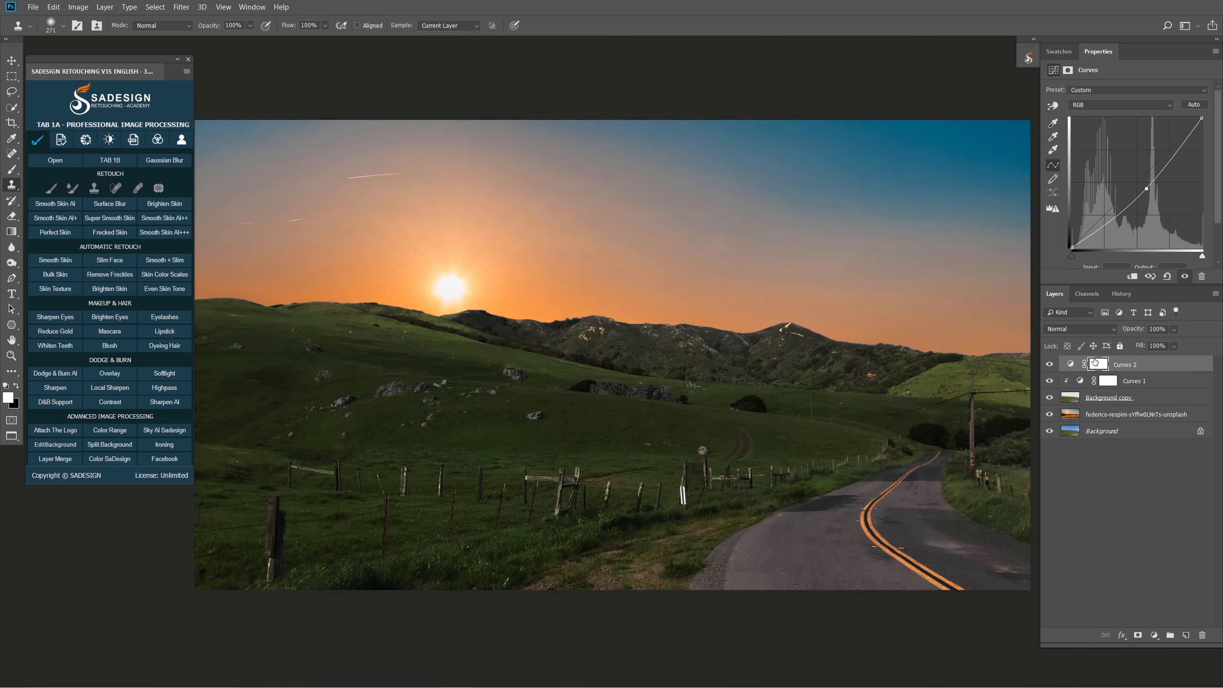
left_click(1134, 277)
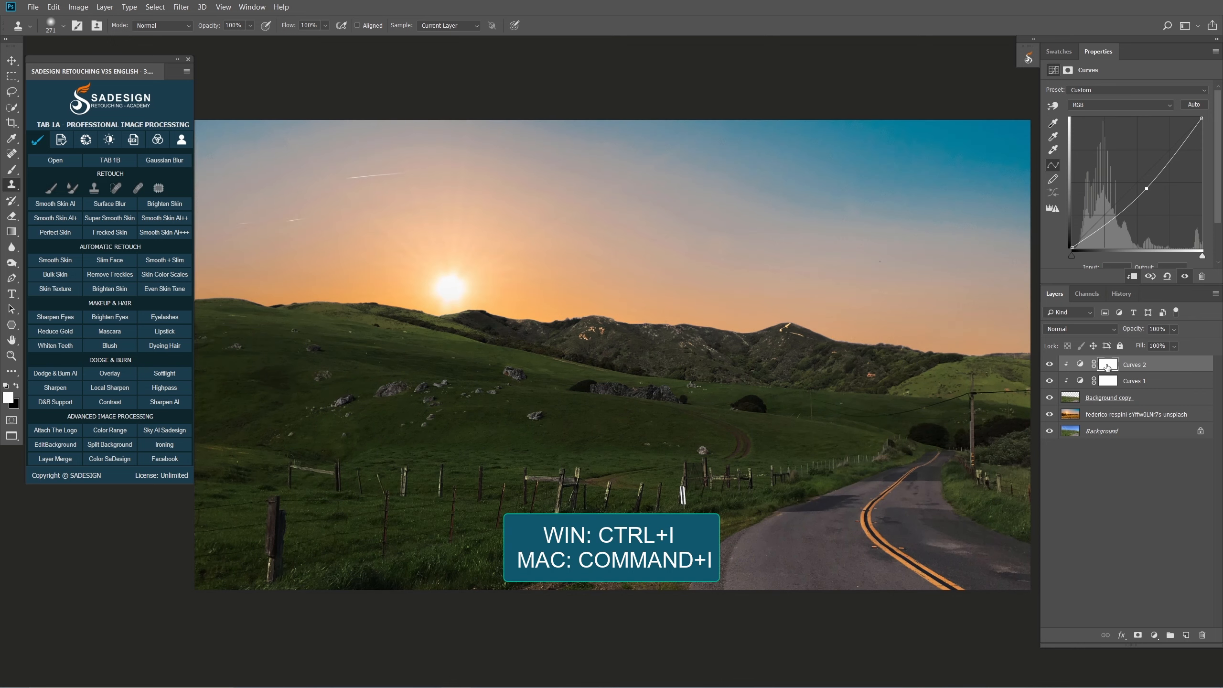
left_click(1107, 365)
key("ctrl+i")
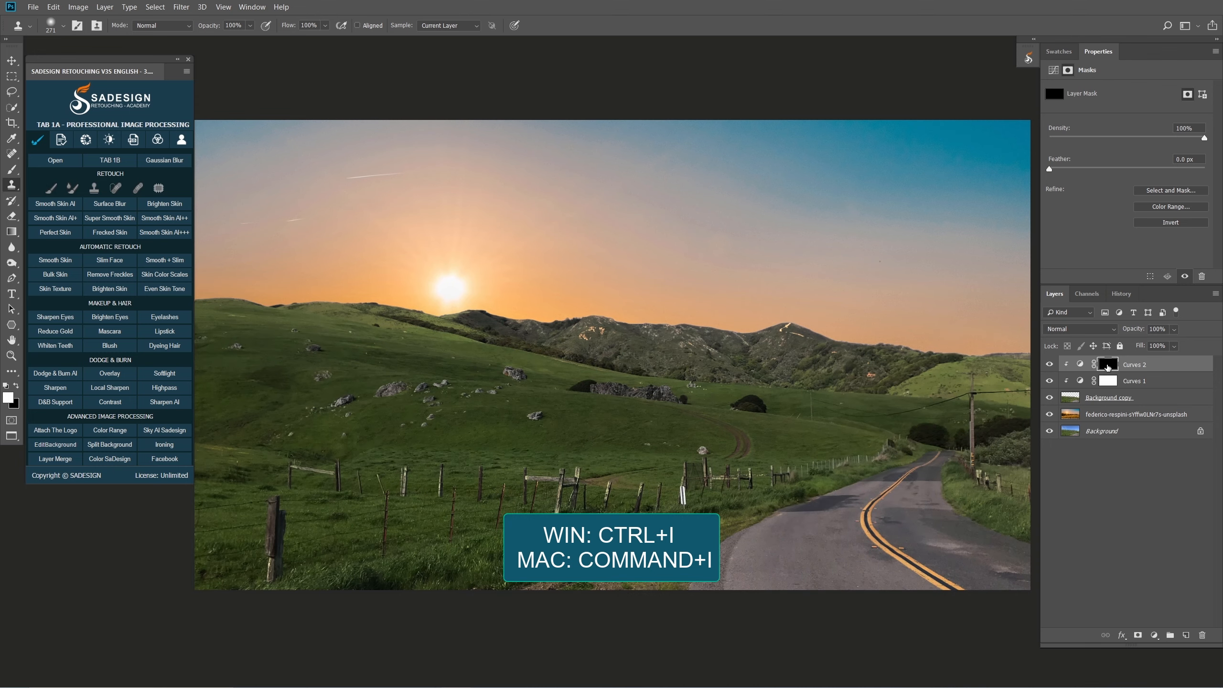
- Paint white with the Brush tool on the Curves 2 mask to darken the bright hill behind the utility pole
key("b")
right_click(12, 169)
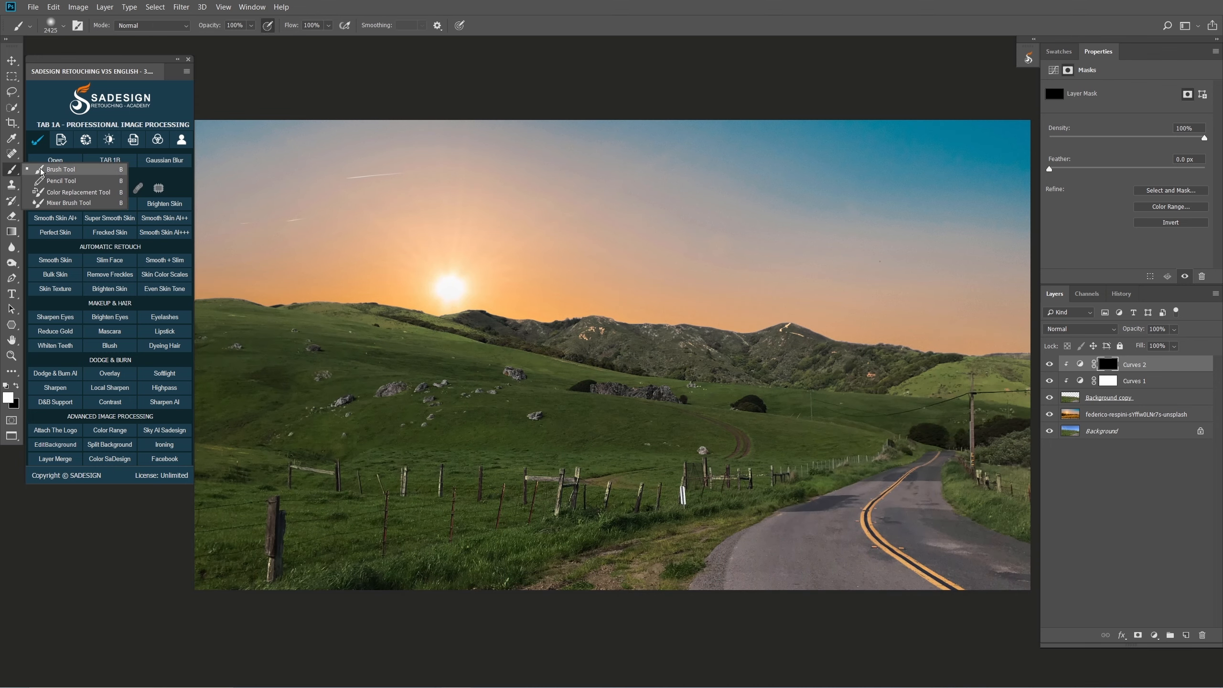
left_click(42, 170)
mouse_move(706, 327)
left_mouse_down()
mouse_move(536, 308)
mouse_move(573, 309)
mouse_move(550, 310)
left_mouse_up()
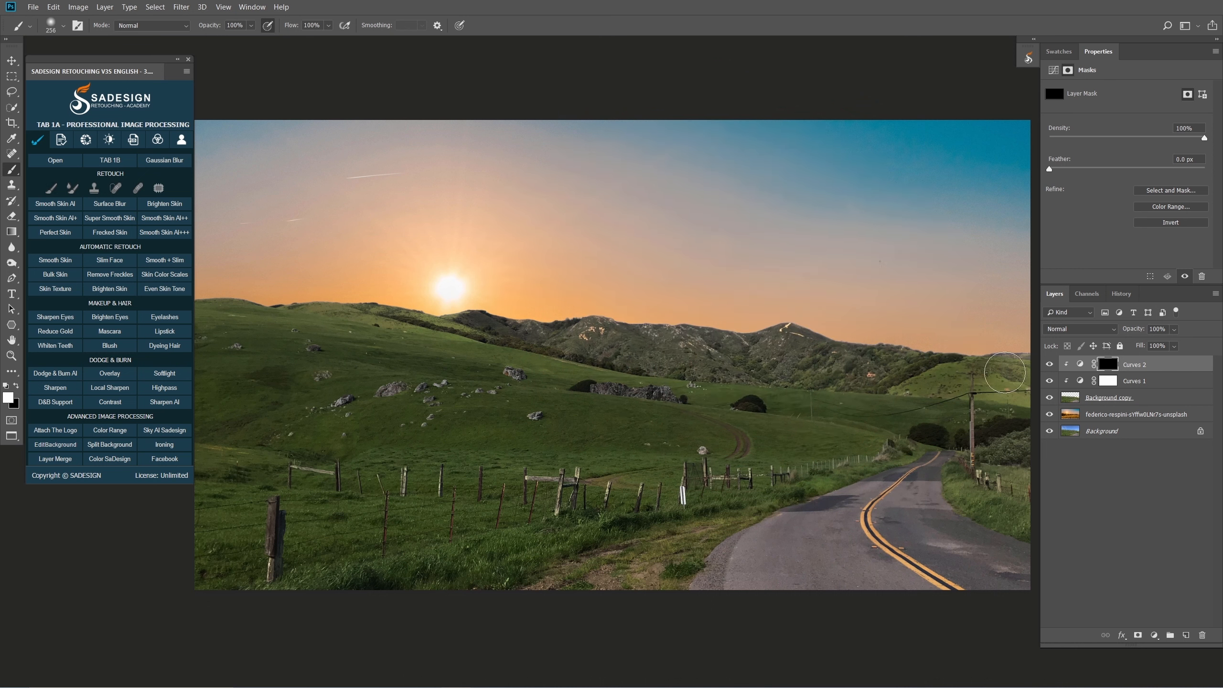
mouse_move(949, 391)
left_mouse_down()
mouse_move(909, 384)
mouse_move(1039, 380)
mouse_move(980, 364)
left_mouse_up()
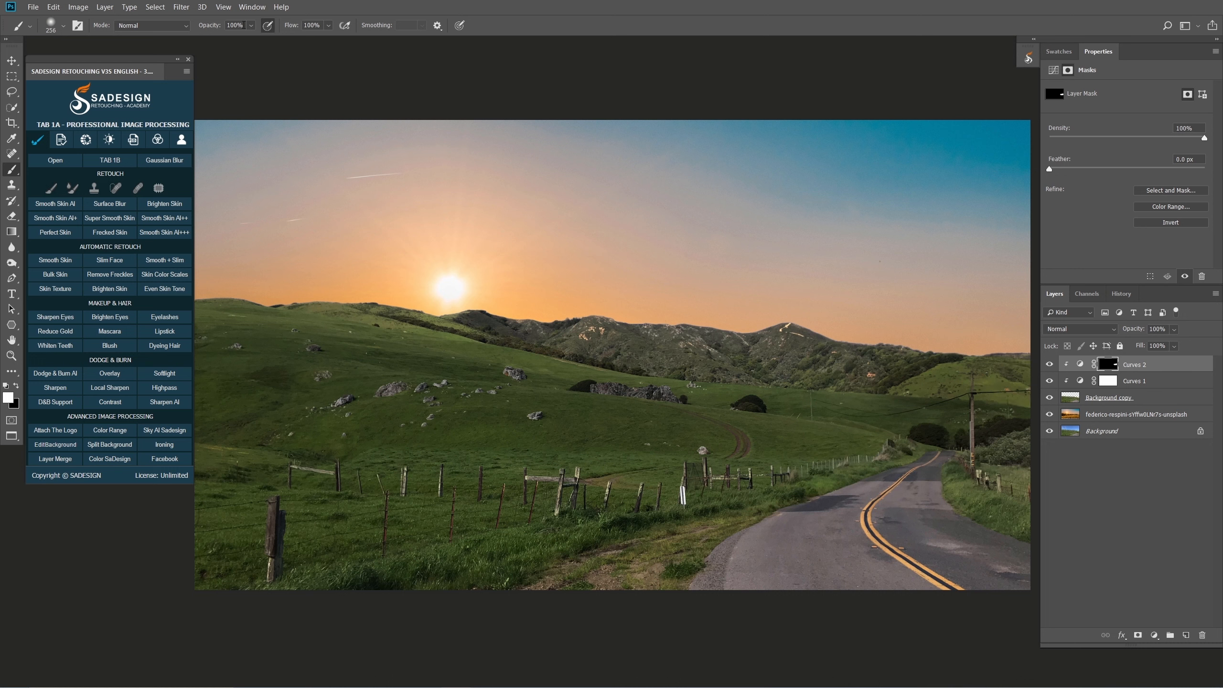
- Set the brush opacity to 30%, paint the Curves 2 mask over the distant hills, and compare the result with the adjustment hidden
left_click(245, 25)
type("3")
mouse_move(662, 338)
left_mouse_down()
mouse_move(570, 321)
mouse_move(940, 332)
mouse_move(865, 368)
mouse_move(579, 352)
mouse_move(557, 331)
left_mouse_up()
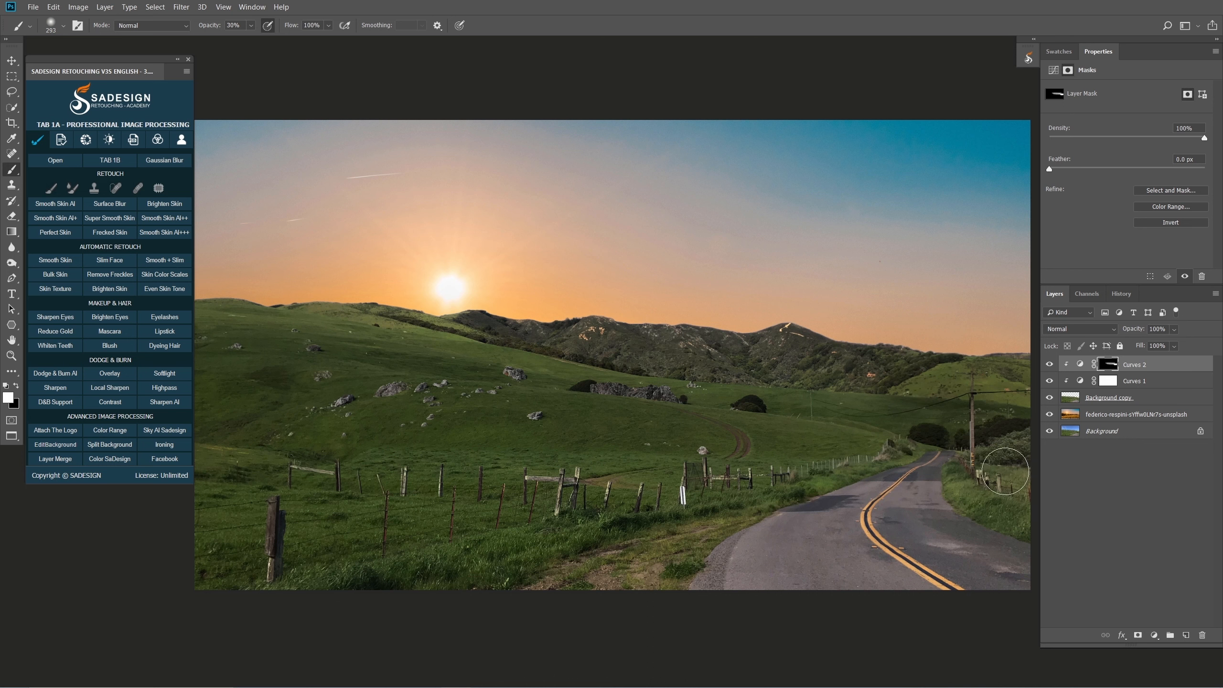
left_click(1050, 365)
left_click(1050, 364)
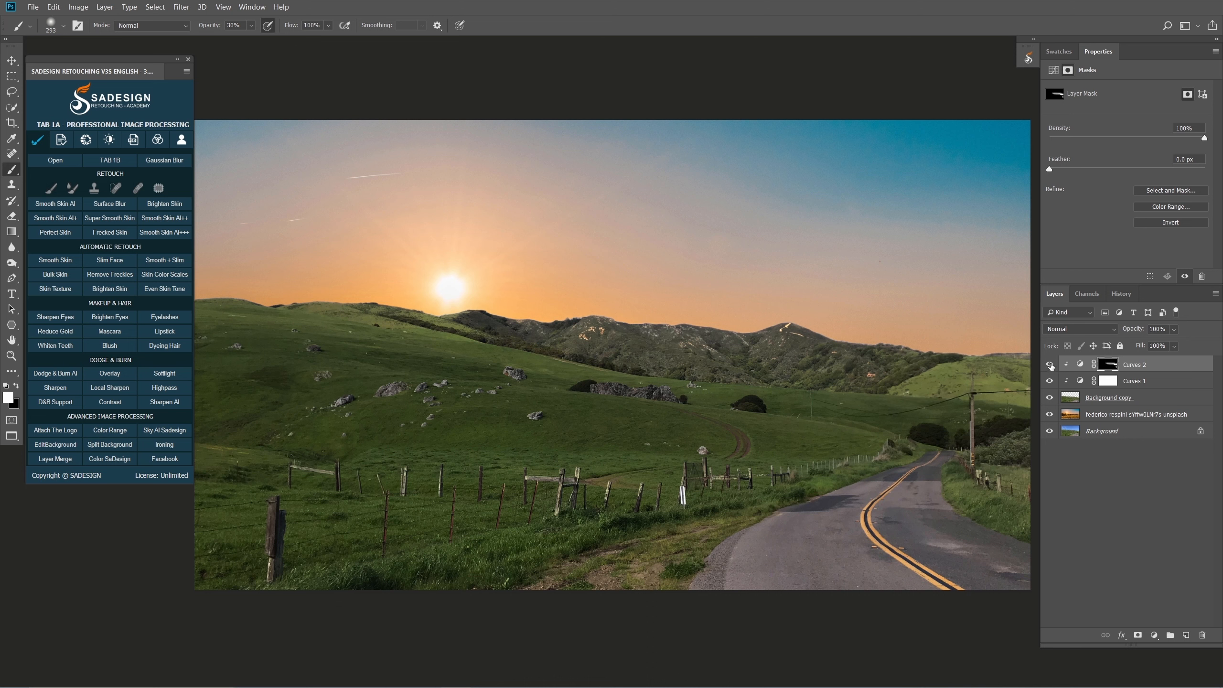
left_click(1150, 368)
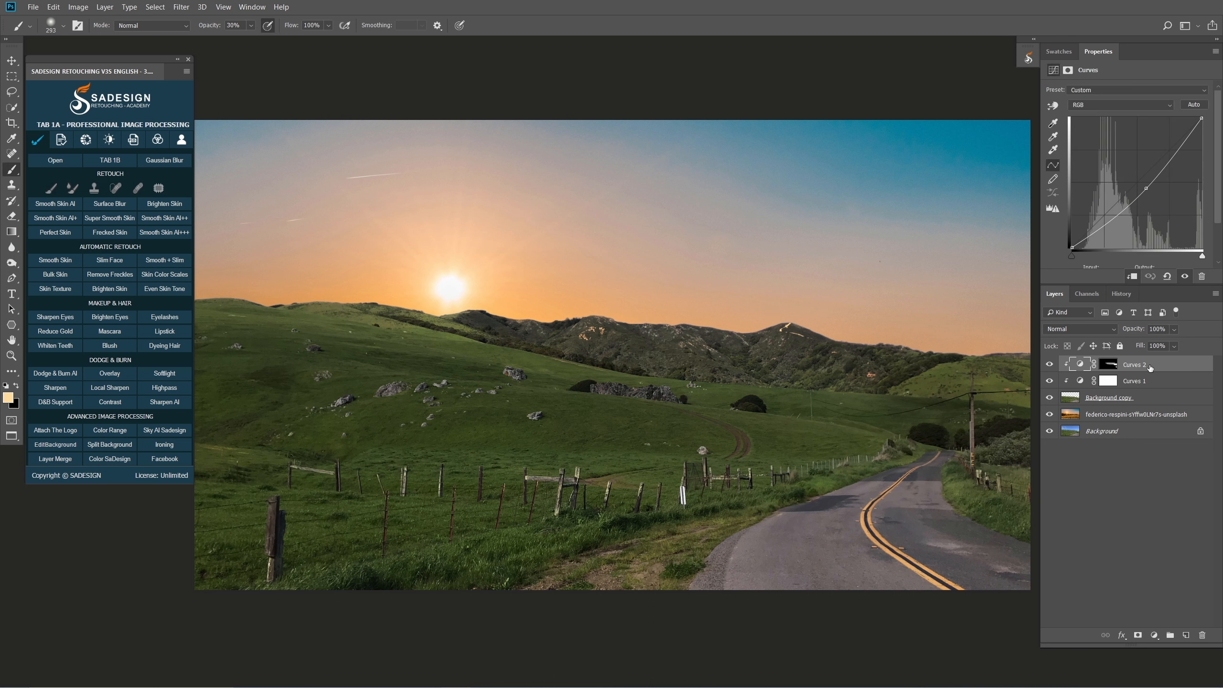
- Add a Color Balance adjustment above Curves 2, shift its midtones to +22 red, and clip it to the landscape
left_click(1156, 637)
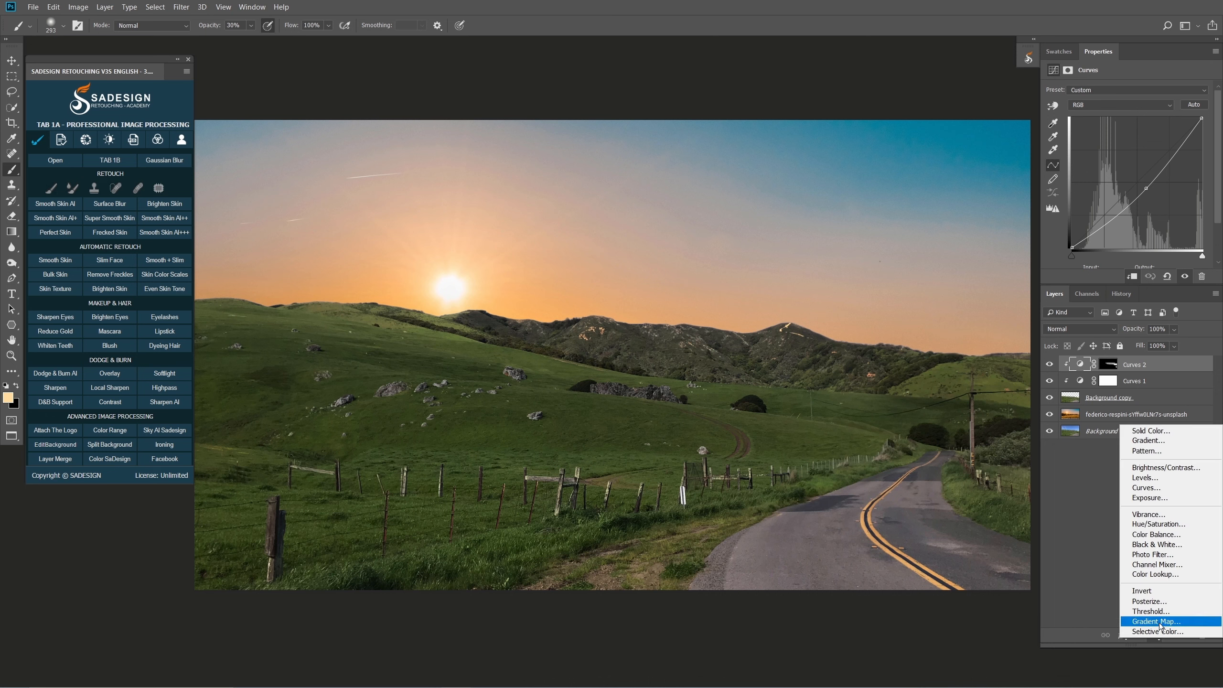
left_click(1180, 537)
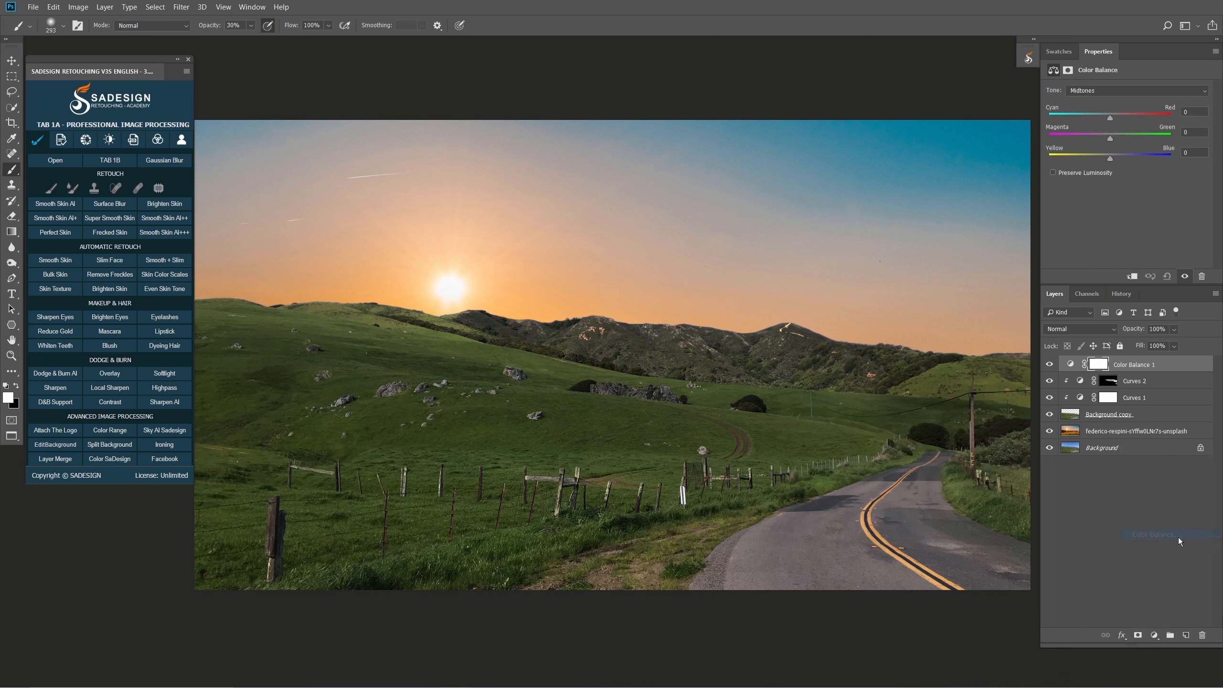
left_click_drag(1110, 117, 1124, 116)
left_click(1133, 277)
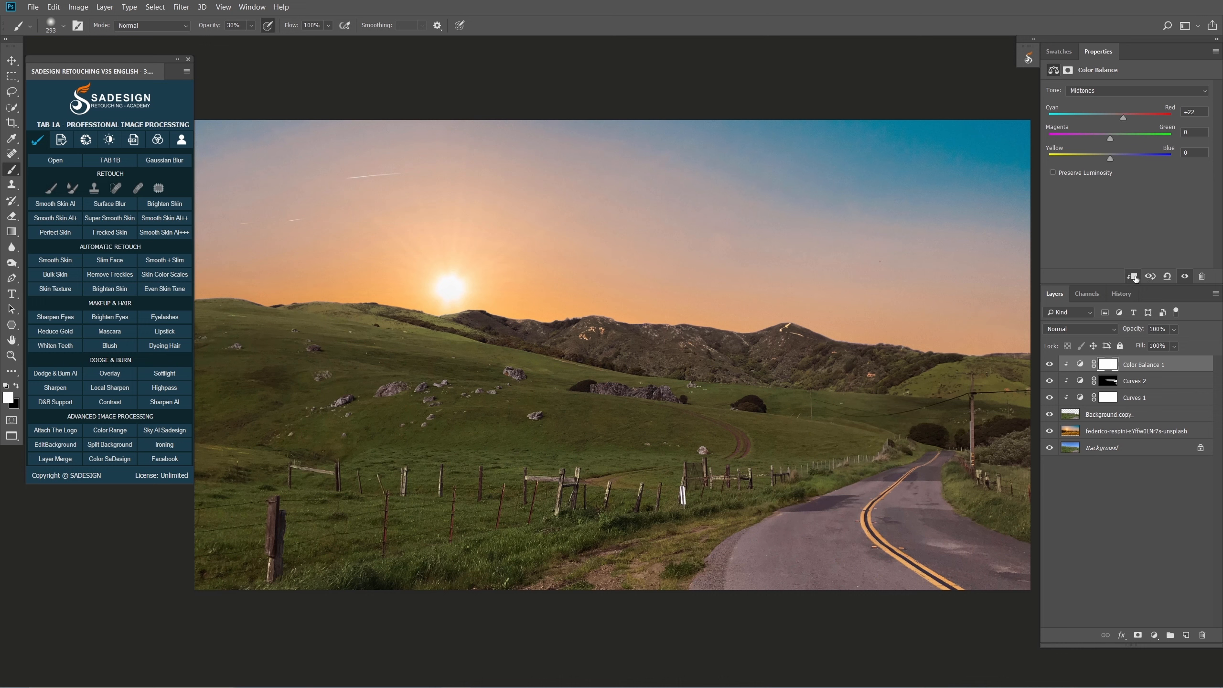
- In the Color Balance shadows, set Yellow-Blue to -19 and shift Cyan-Red toward red
left_click(1107, 90)
left_click(1091, 99)
left_click(1092, 156)
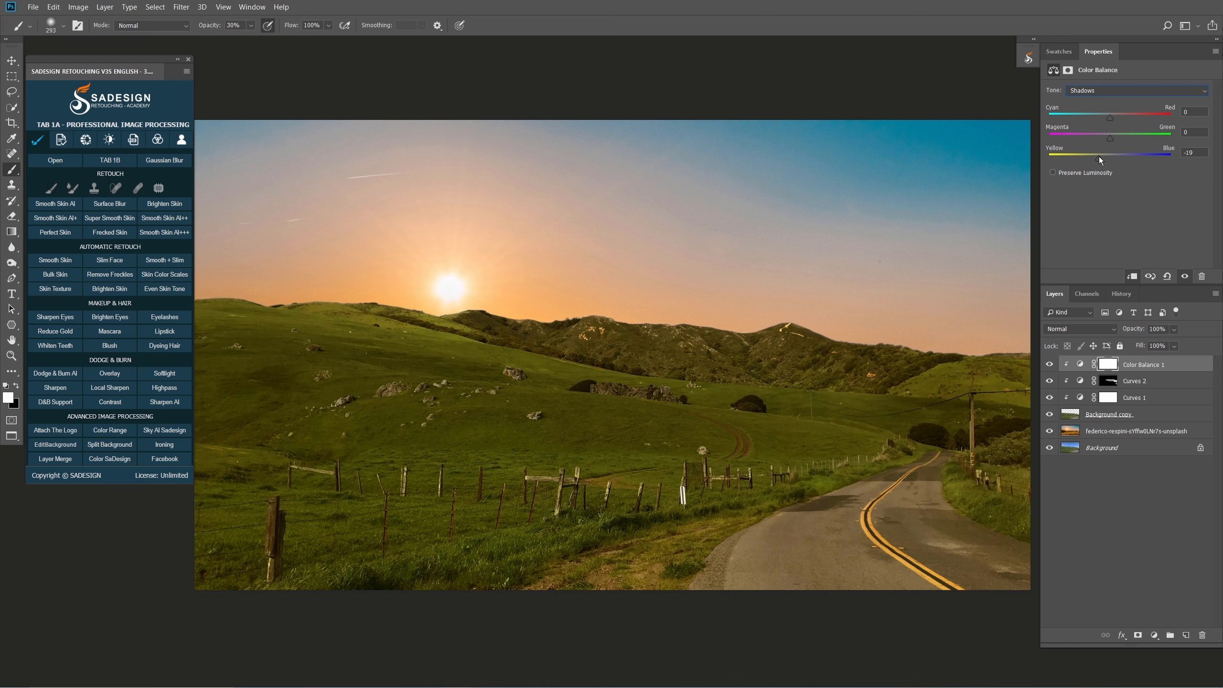
left_click_drag(1111, 118, 1134, 116)
- Set the Color Balance highlights to +13 Cyan-Red and -27 Yellow-Blue
left_click(1126, 91)
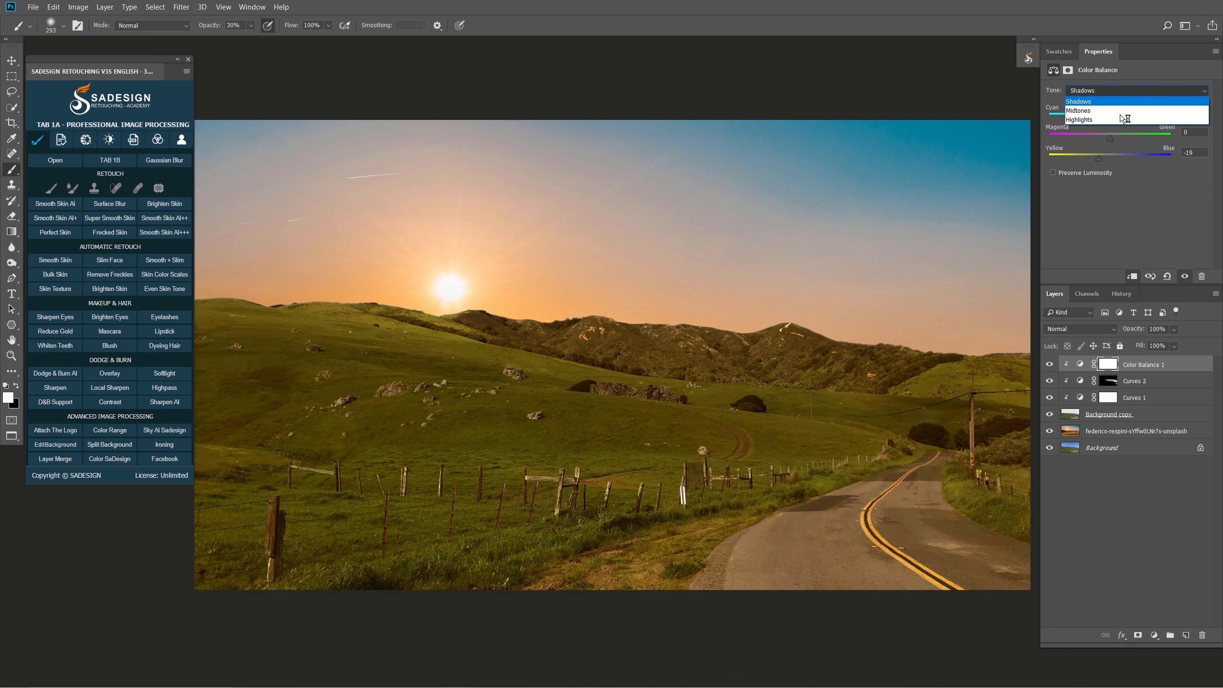
left_click(1118, 119)
left_click_drag(1112, 158, 1094, 157)
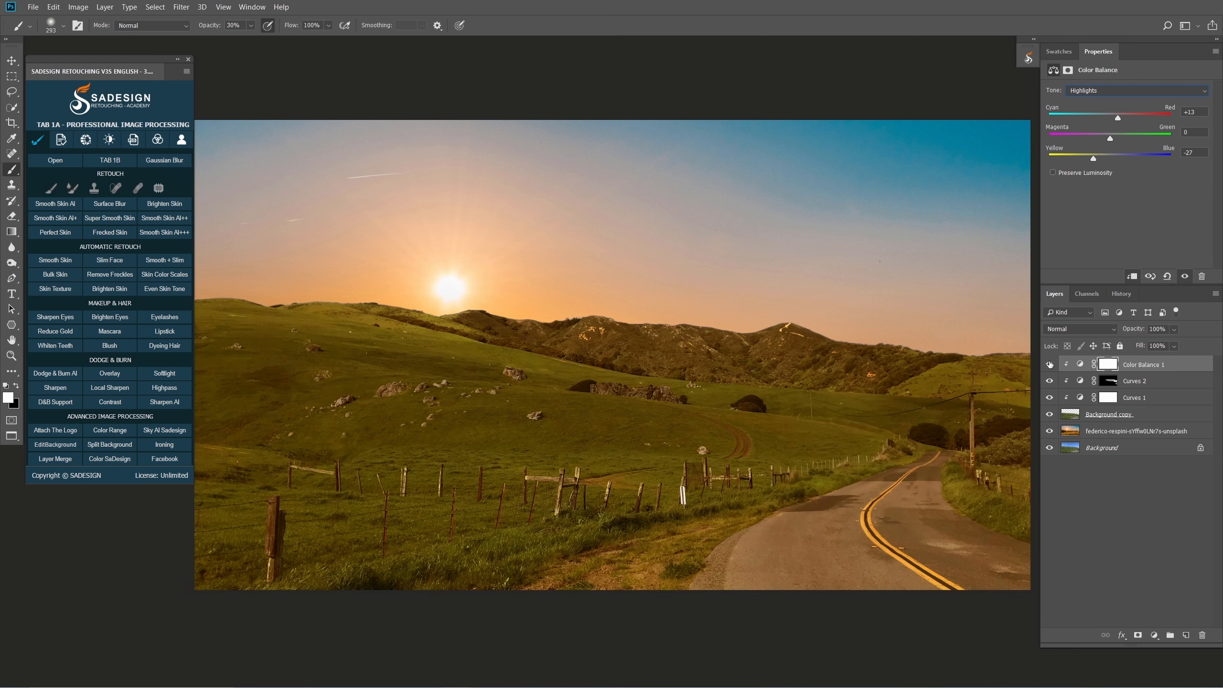
- Refine the Color Balance midtones to +29 red and -32 yellow, and the shadows to +45 red
left_click(1126, 91)
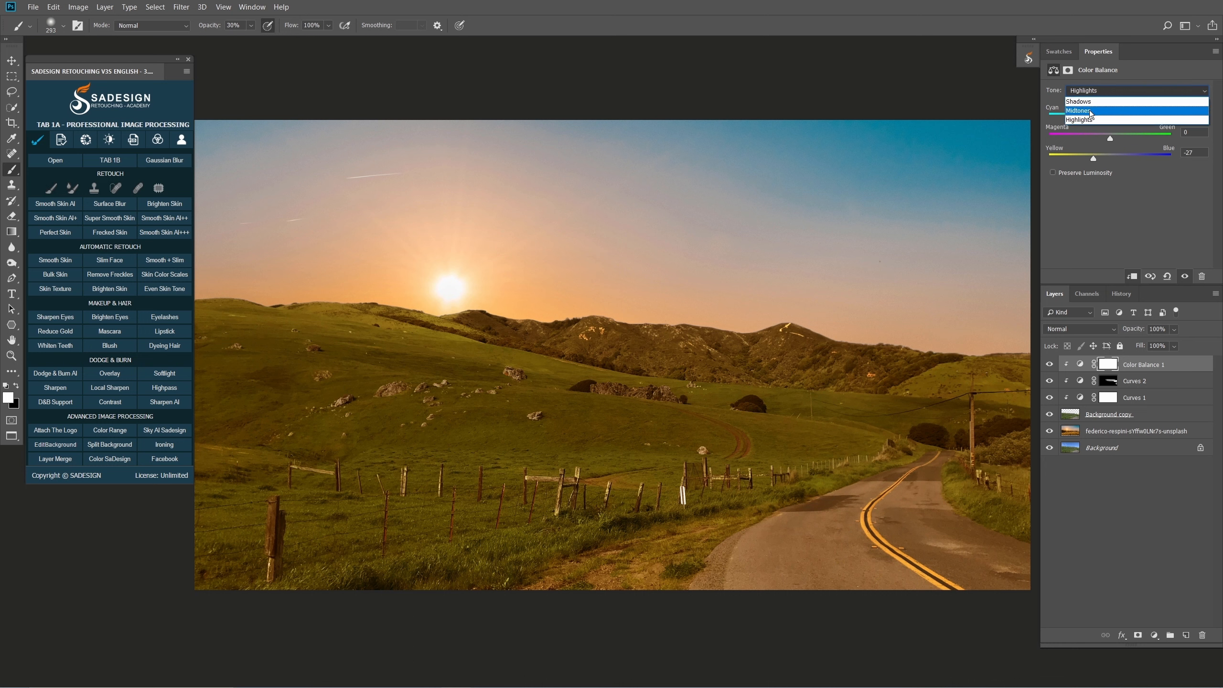
left_click(1122, 110)
left_click(1106, 91)
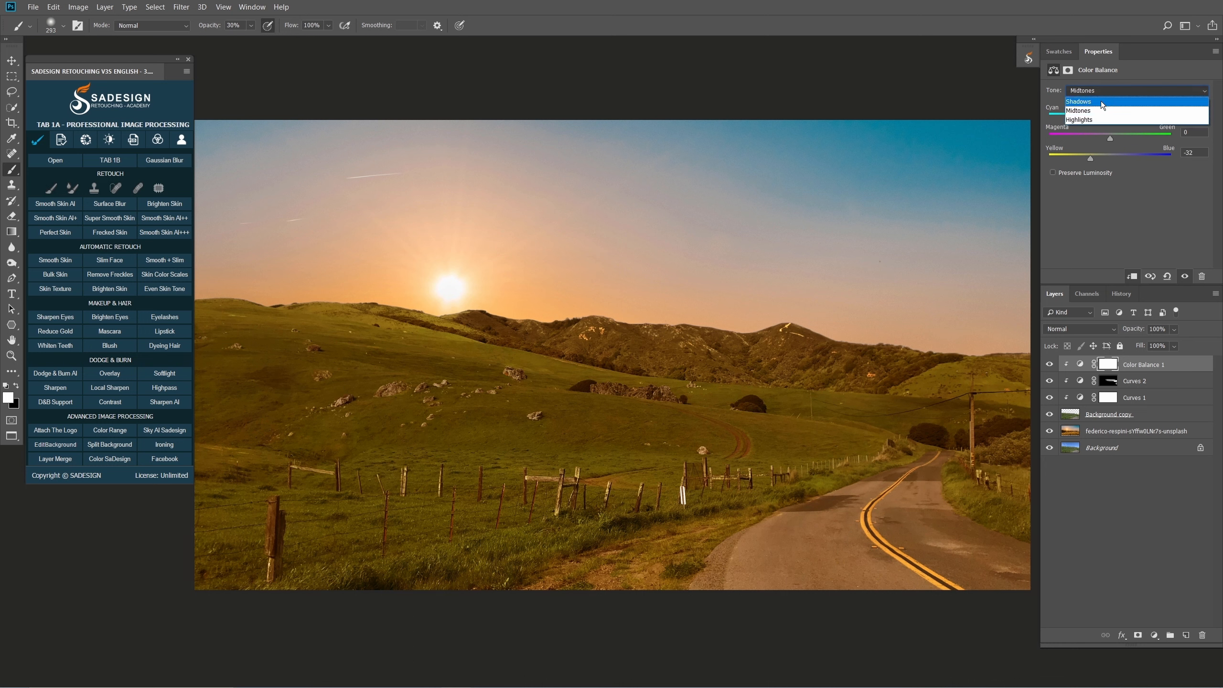
left_click(1102, 102)
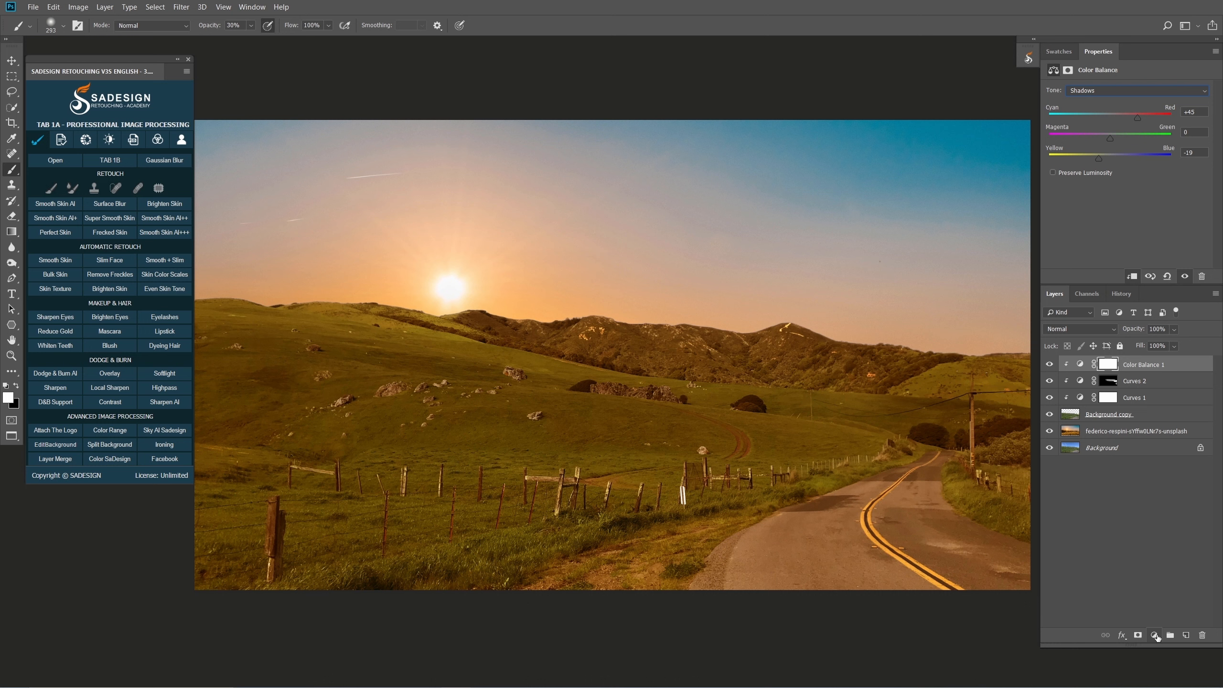
- Stamp all visible layers into a new top layer and render a 50-300mm Zoom lens flare at 90% brightness over the sun
left_click(1149, 362)
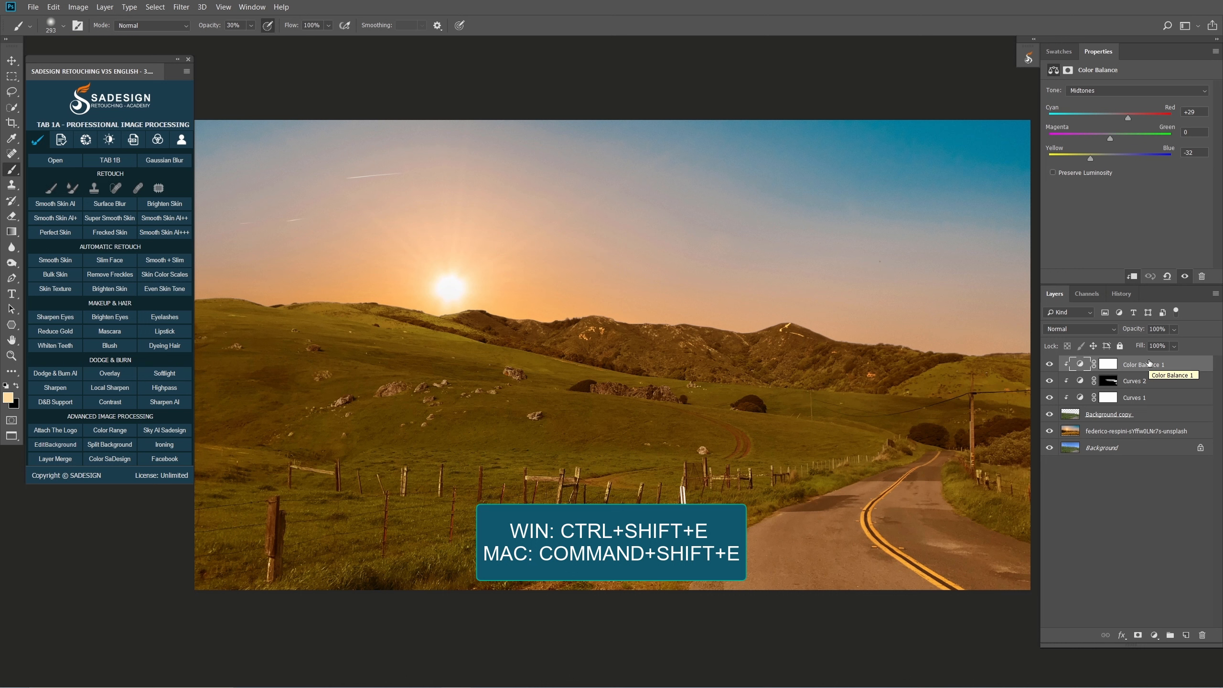
key("ctrl+shift+alt+e")
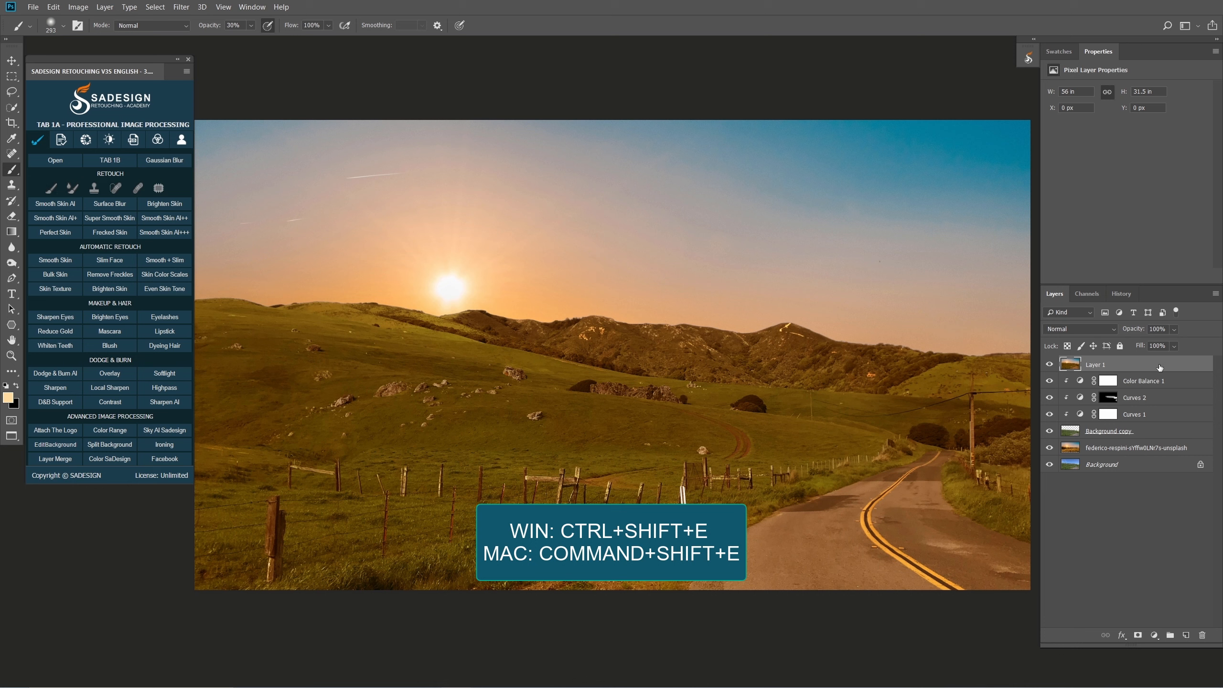
left_click(181, 7)
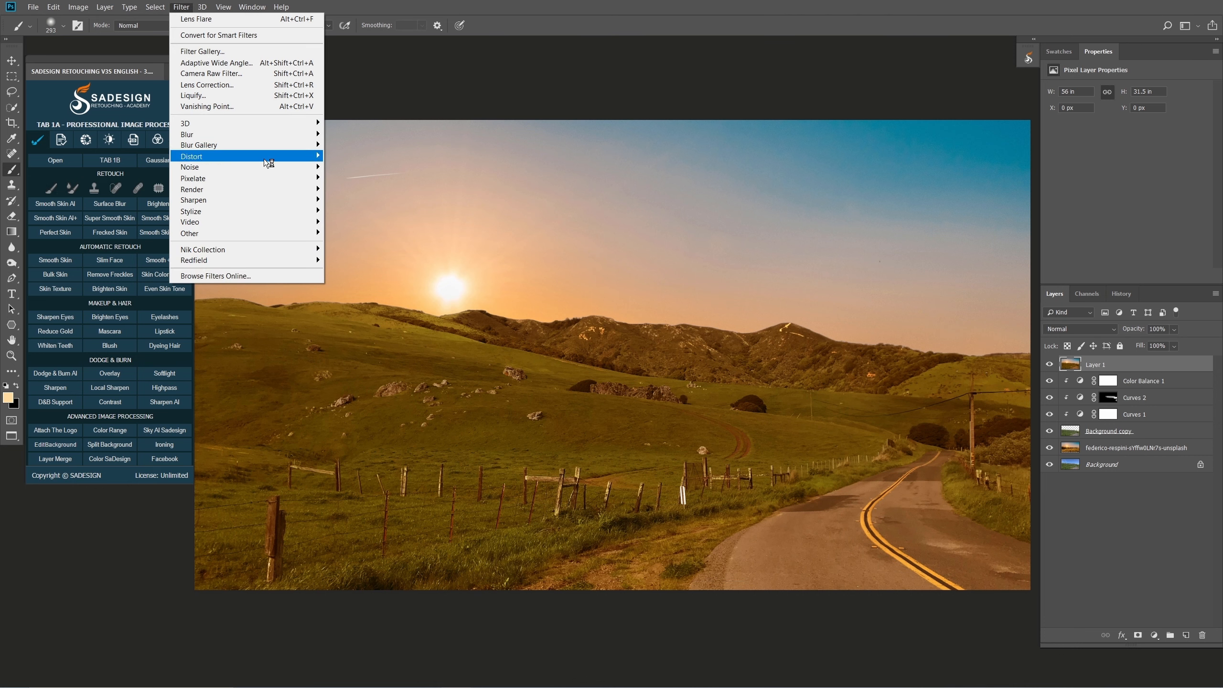
mouse_move(304, 190)
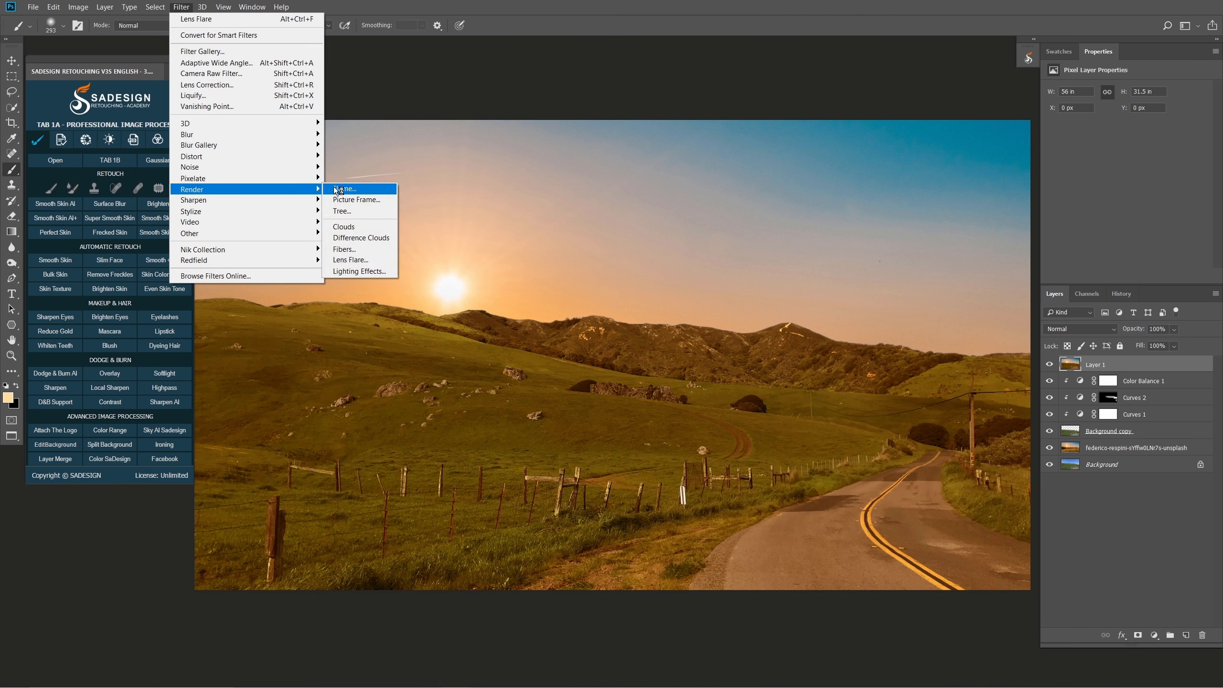
left_click(365, 261)
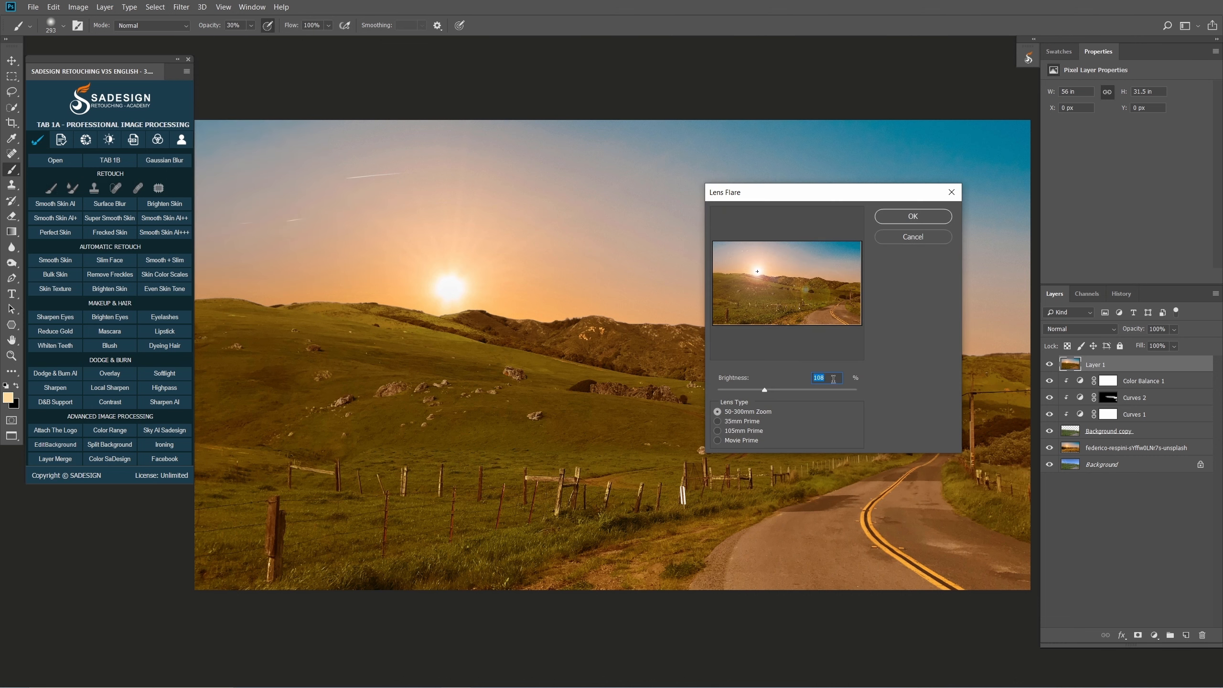
type("90")
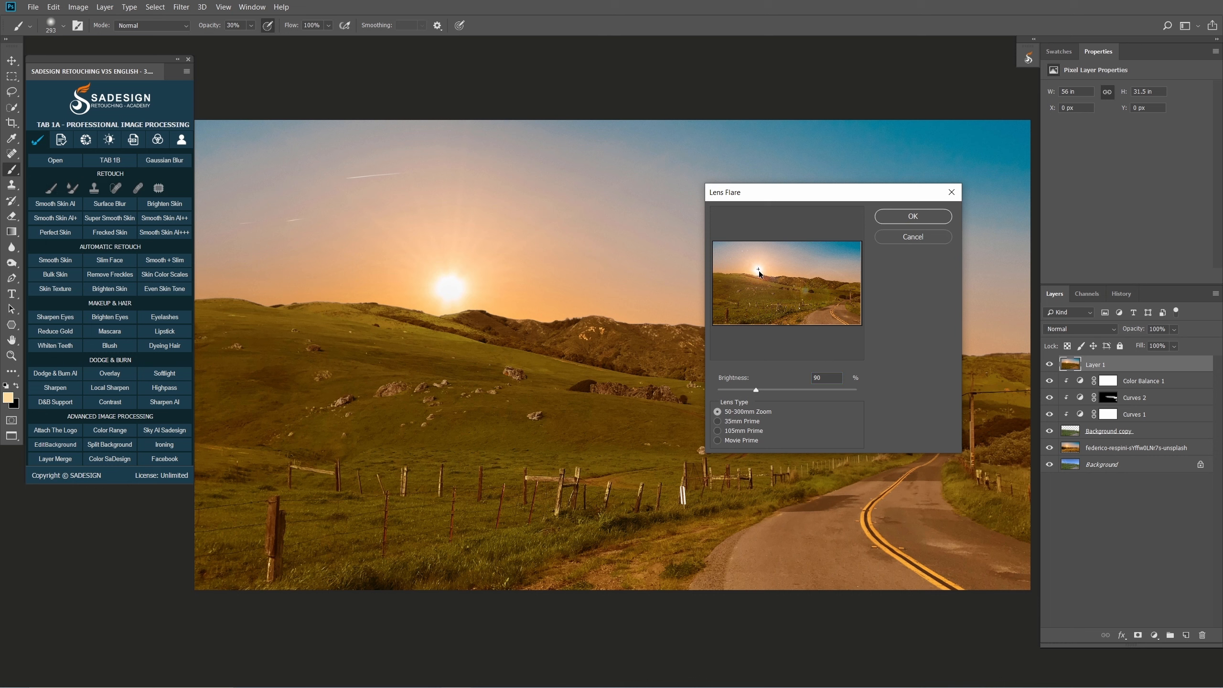
left_click(759, 273)
left_click(912, 216)
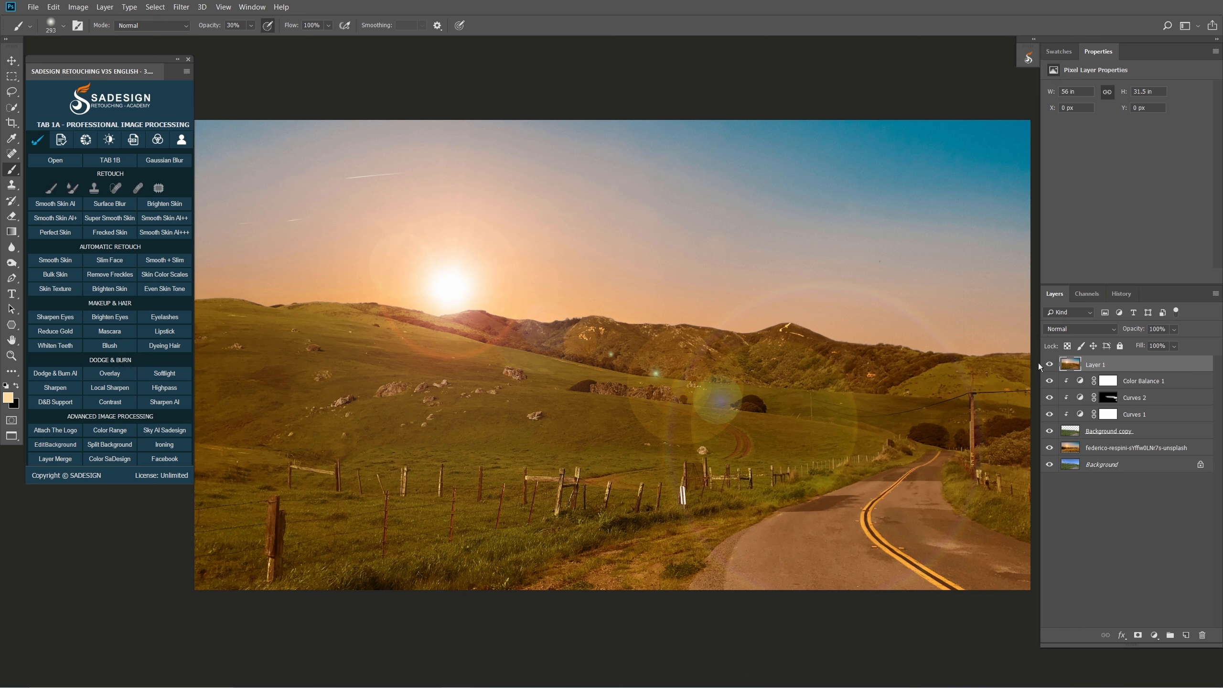
left_click(1049, 364)
left_click(1049, 365)
- Add a Color Lookup adjustment using LateSunset.3DL on top and blend it in Soft Light at 70% opacity
left_click(1155, 635)
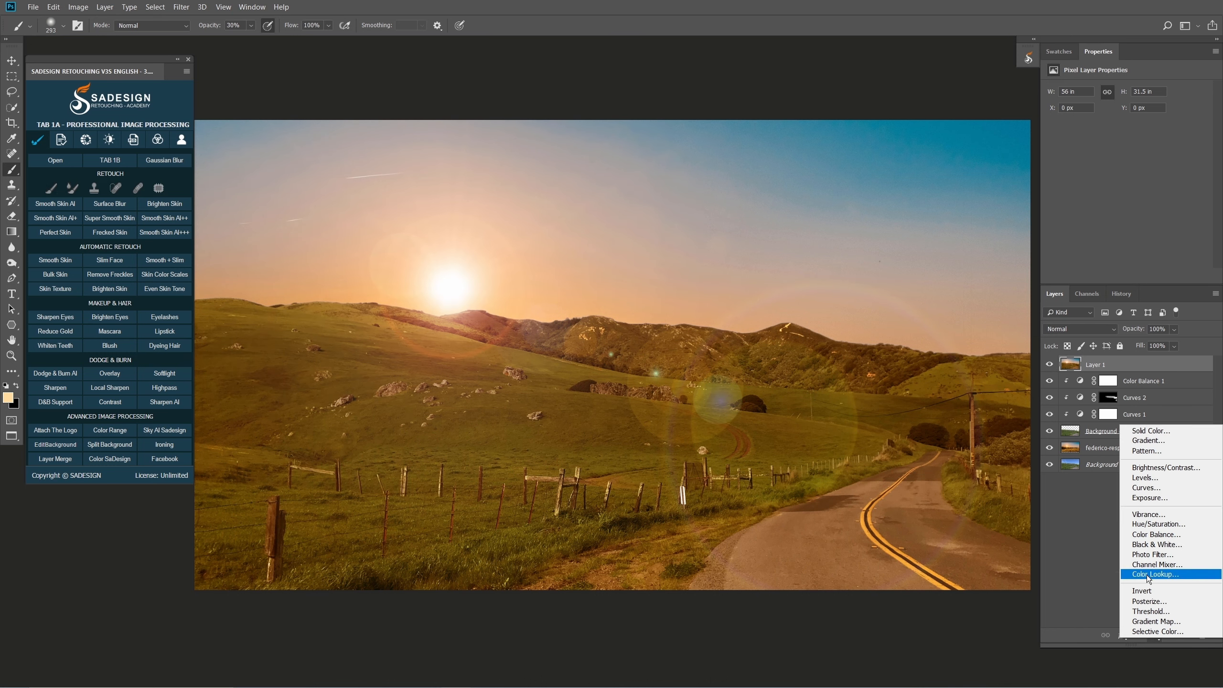
left_click(1195, 575)
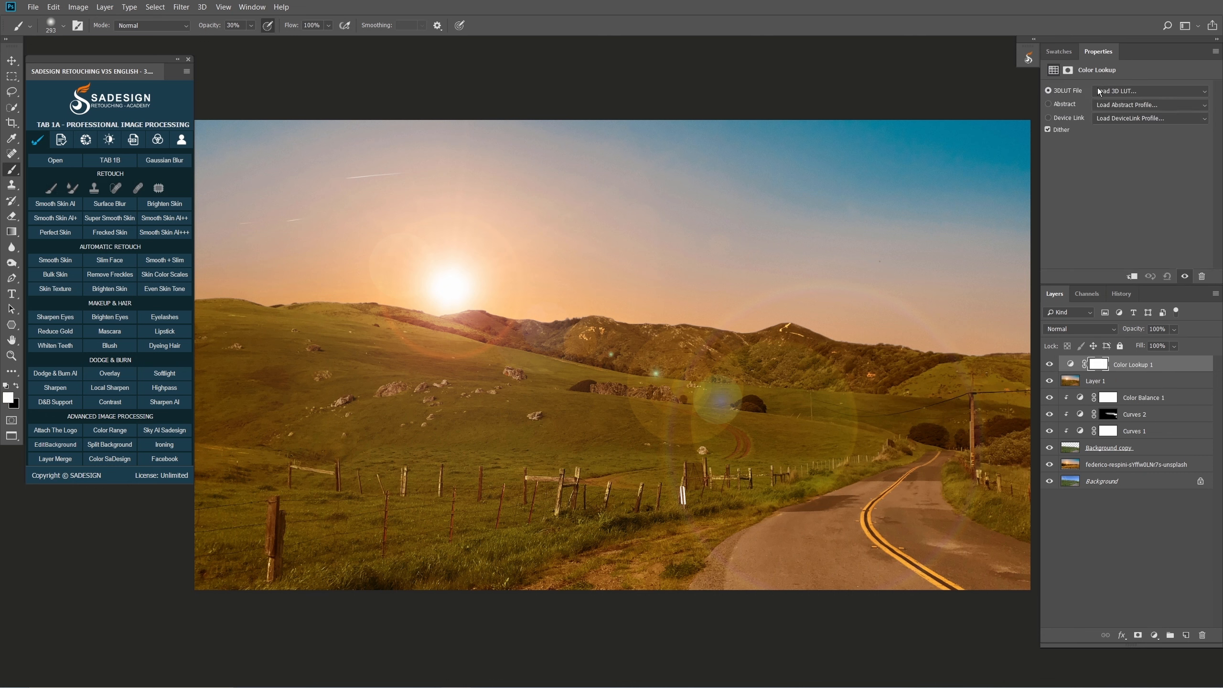
left_click(1132, 92)
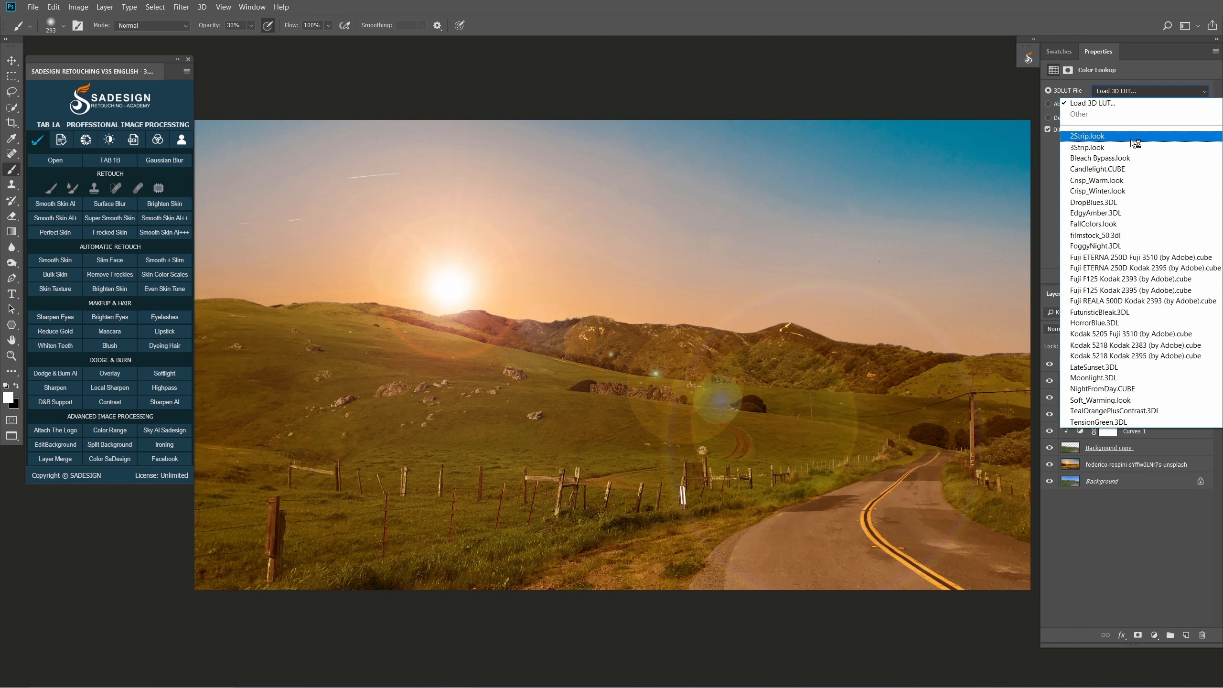
left_click(1128, 366)
left_click(1084, 331)
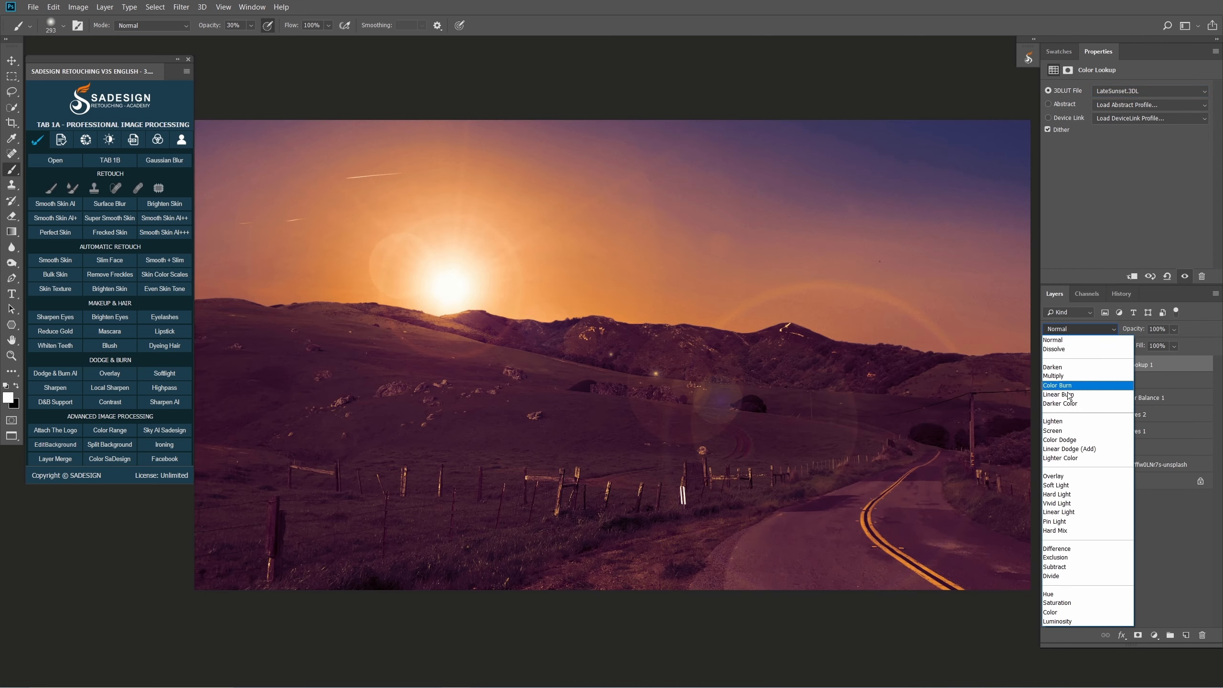
left_click(1093, 485)
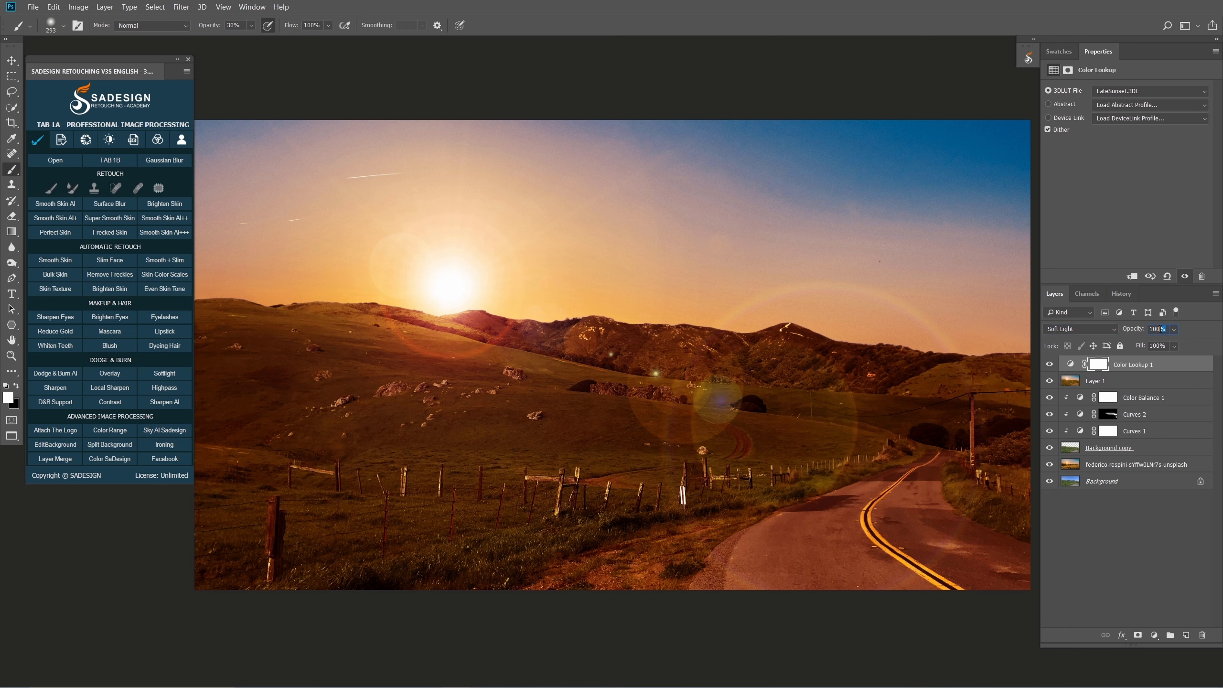
type("70")
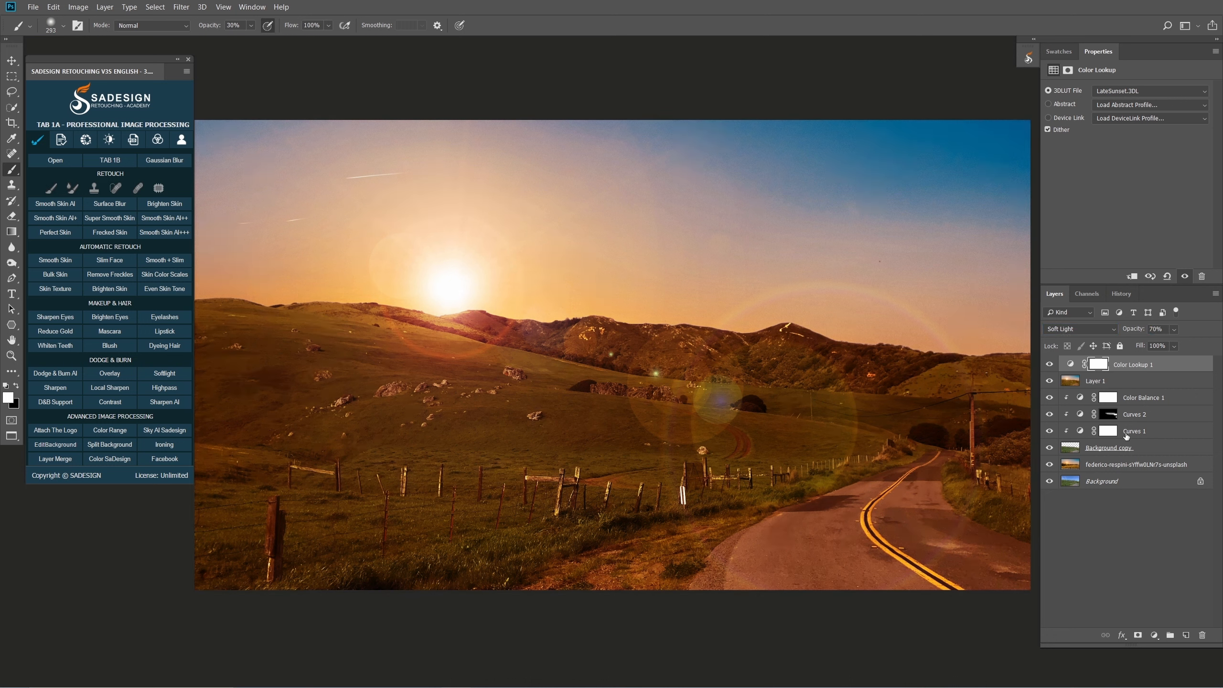
- Group all layers above Background and toggle the group's visibility to compare the photo before and after
left_click(1126, 466, "shift")
left_click(1172, 631)
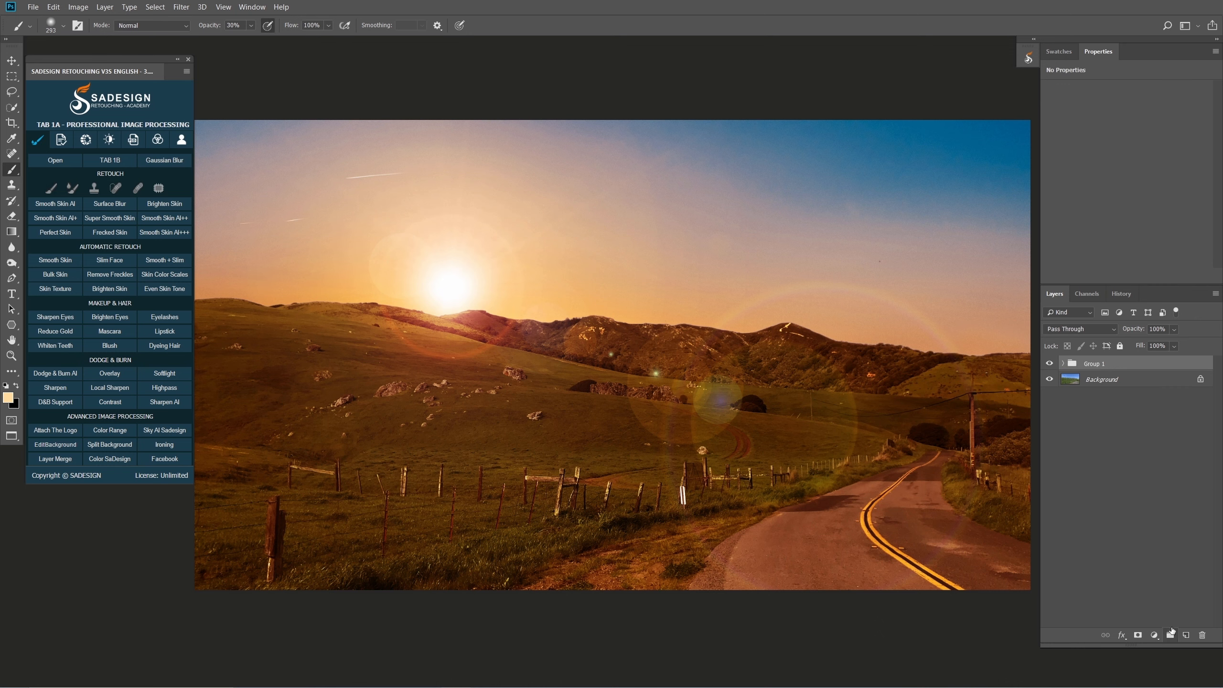
left_click(1050, 363)
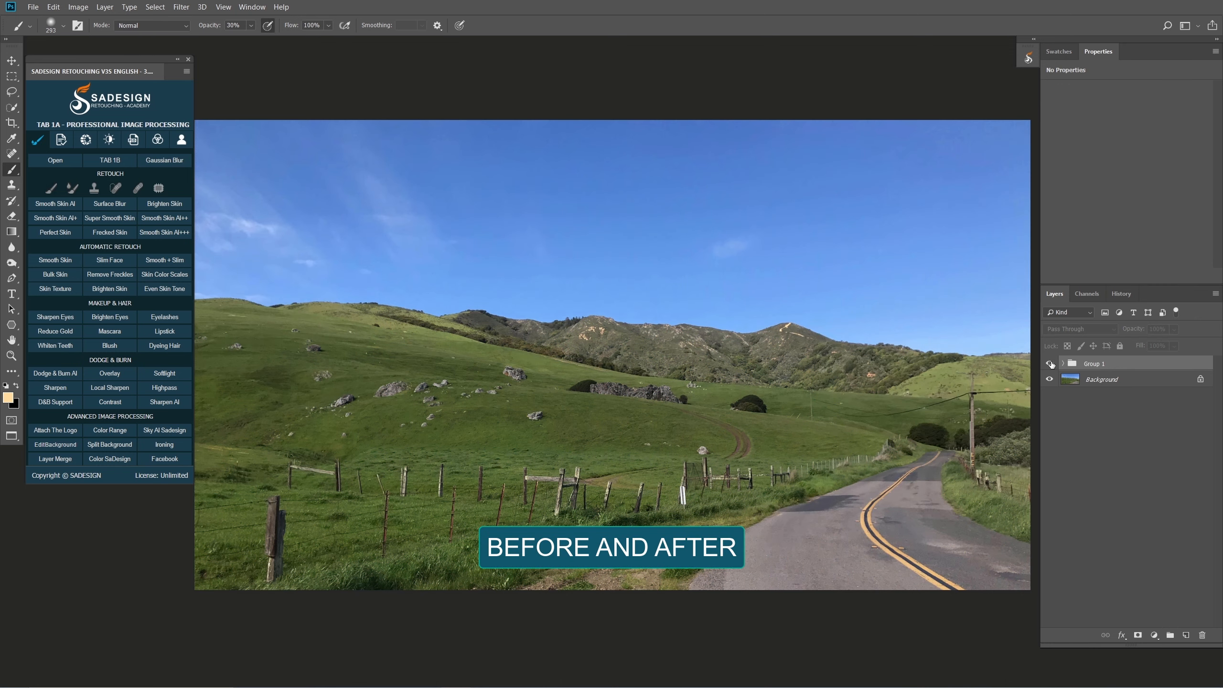
left_click(1051, 364)
left_click(1050, 363)
left_click(1050, 364)
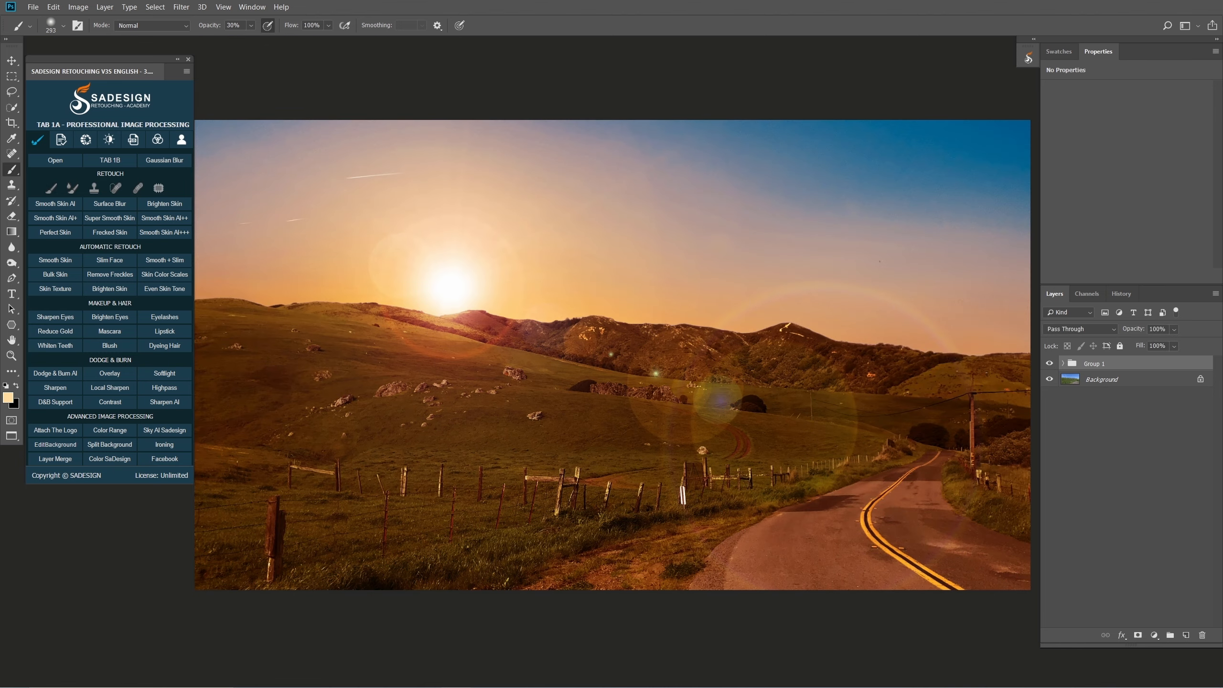